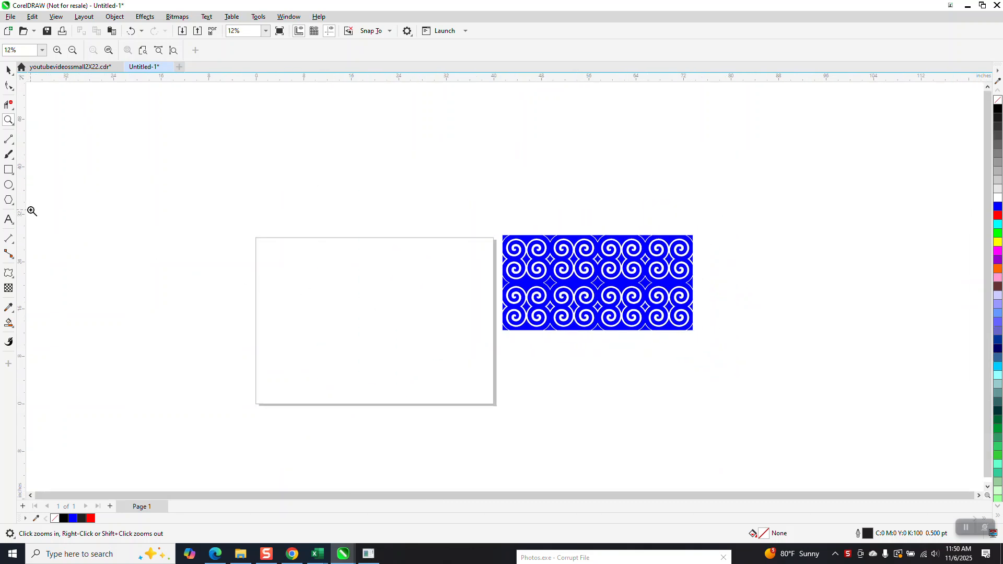
- Draw a circle on the page with the Ellipse tool and center it on the page
left_click(9, 185)
left_click_drag(434, 289, 365, 341)
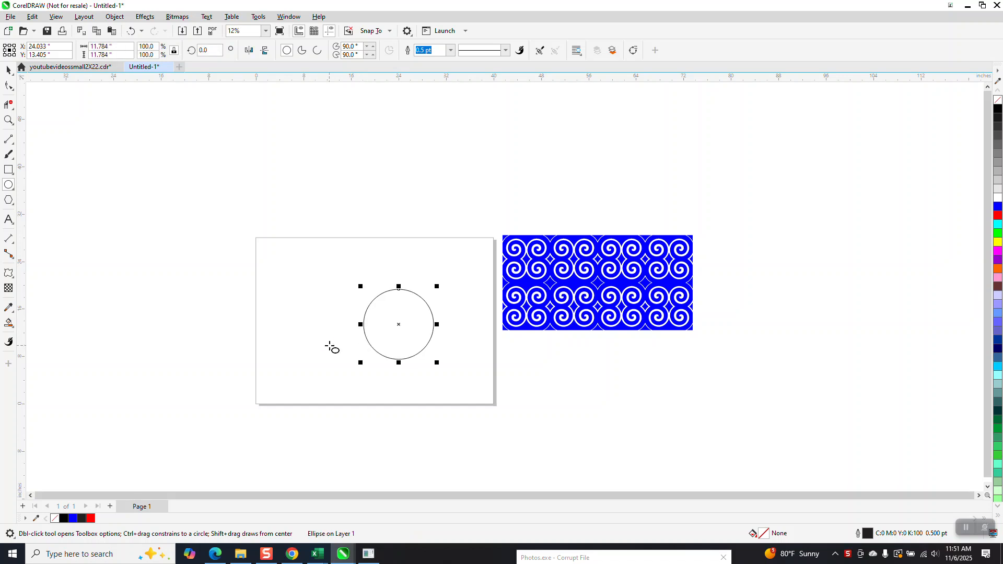
key("p")
- Apply a Twister distortion to the circle with 2 full rotations and 130 degrees, then center the spiral on the page
left_click(12, 276)
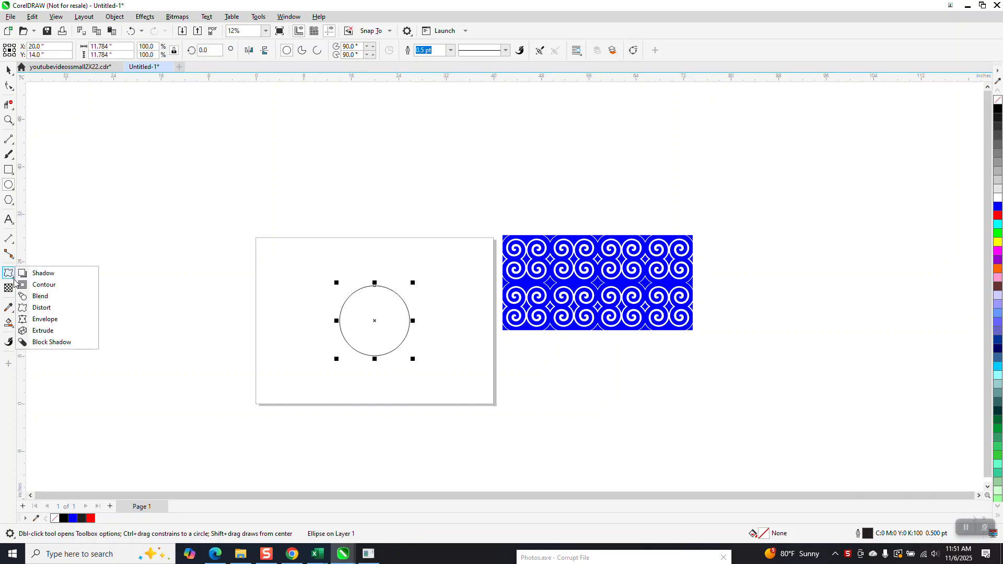
left_click(41, 308)
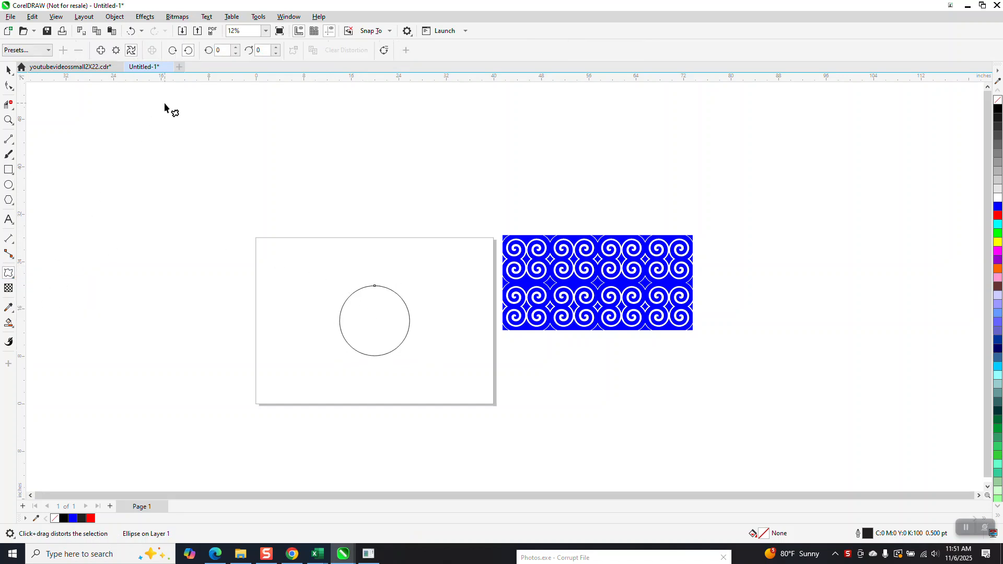
left_click(131, 50)
mouse_move(375, 288)
left_mouse_down()
mouse_move(386, 296)
mouse_move(372, 277)
mouse_move(370, 303)
mouse_move(385, 277)
mouse_move(358, 291)
mouse_move(374, 295)
mouse_move(377, 282)
mouse_move(369, 293)
left_mouse_up()
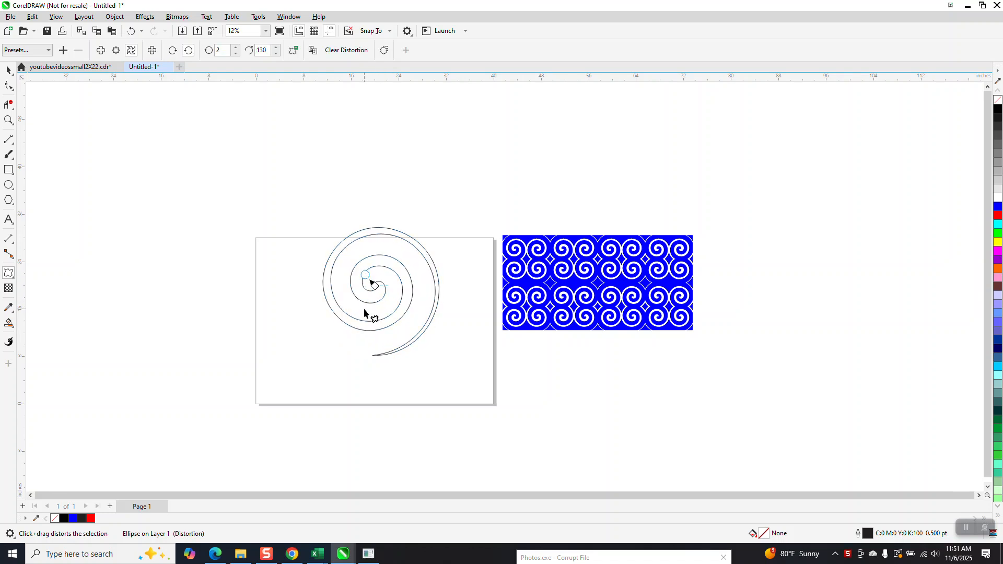
left_click(8, 70)
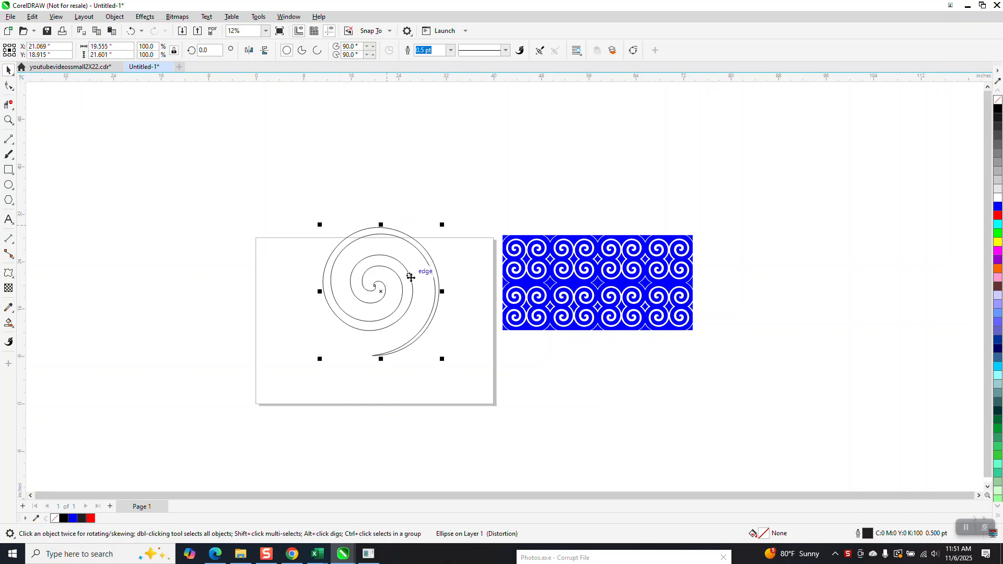
key("p")
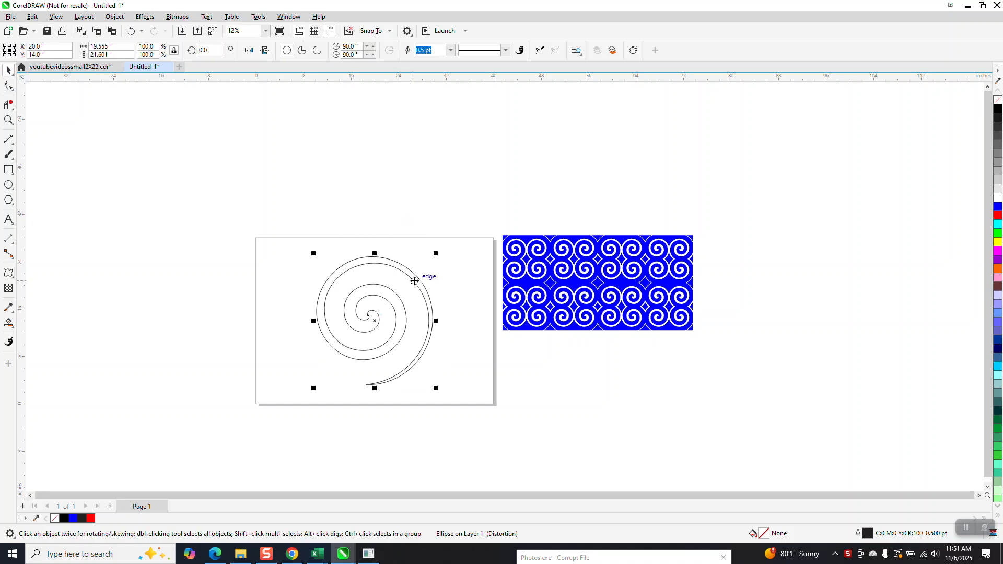
- Draw a square around the spiral, center it on the page, and resize it to about 18.6 inches
left_click(16, 171)
left_click_drag(313, 190, 218, 288)
key("p")
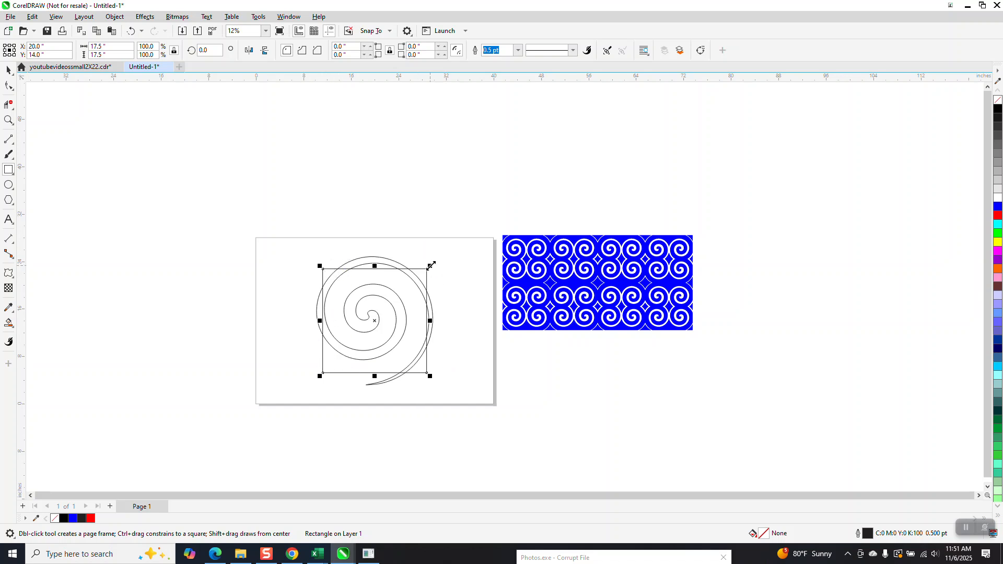
left_click_drag(431, 266, 438, 257)
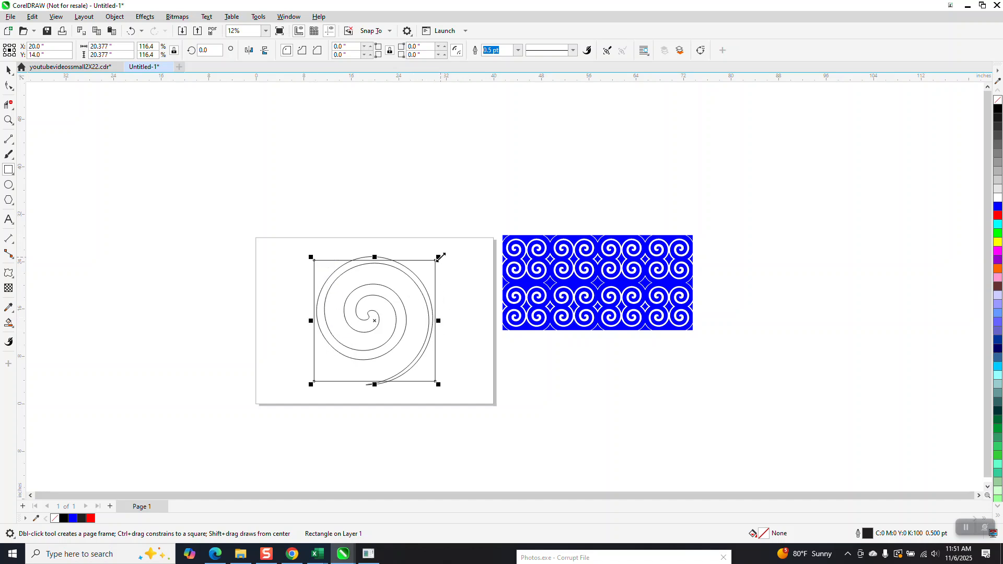
left_click_drag(440, 257, 436, 260)
left_click_drag(440, 256, 433, 263)
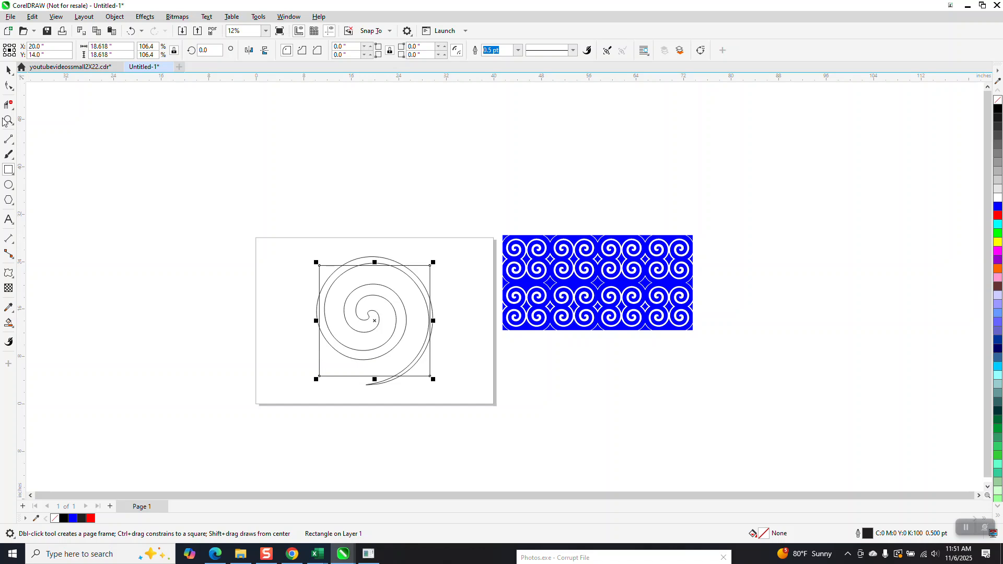
- Select the spiral and the square together and group them
left_click(6, 71)
left_click_drag(223, 220, 497, 446)
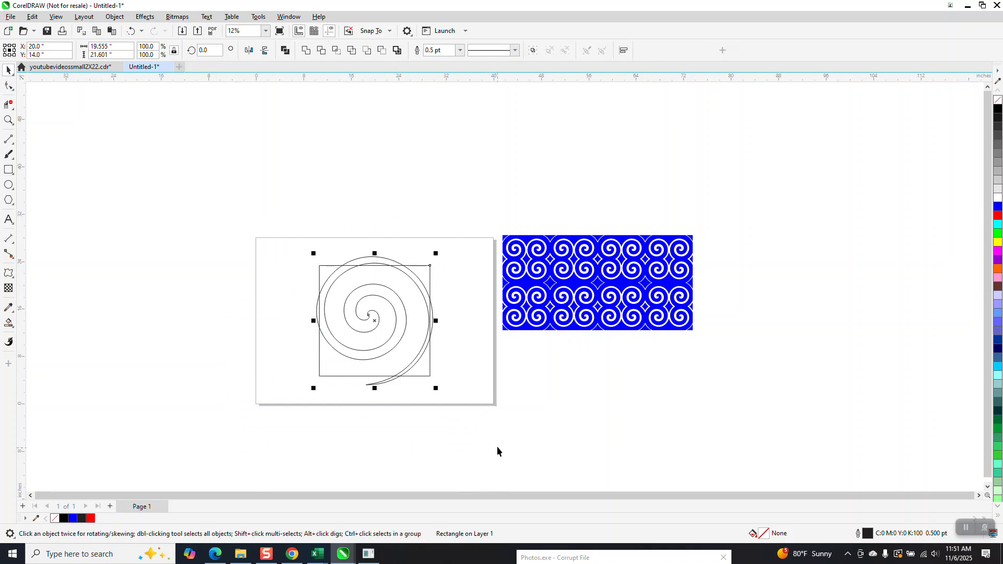
key("ctrl+g")
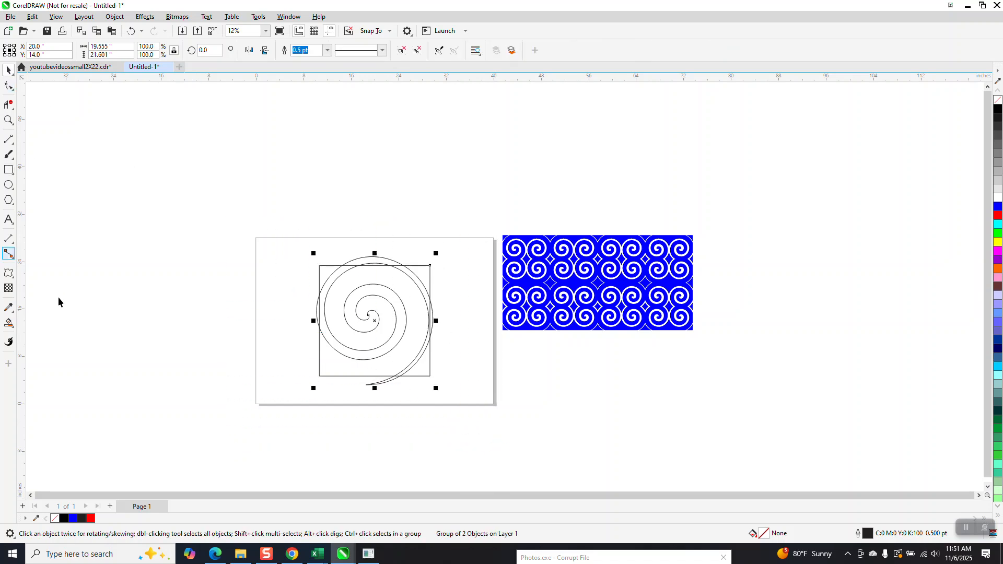
- Fill the four enclosed regions between the spiral and the square with blue using Smart Fill
left_click(8, 325)
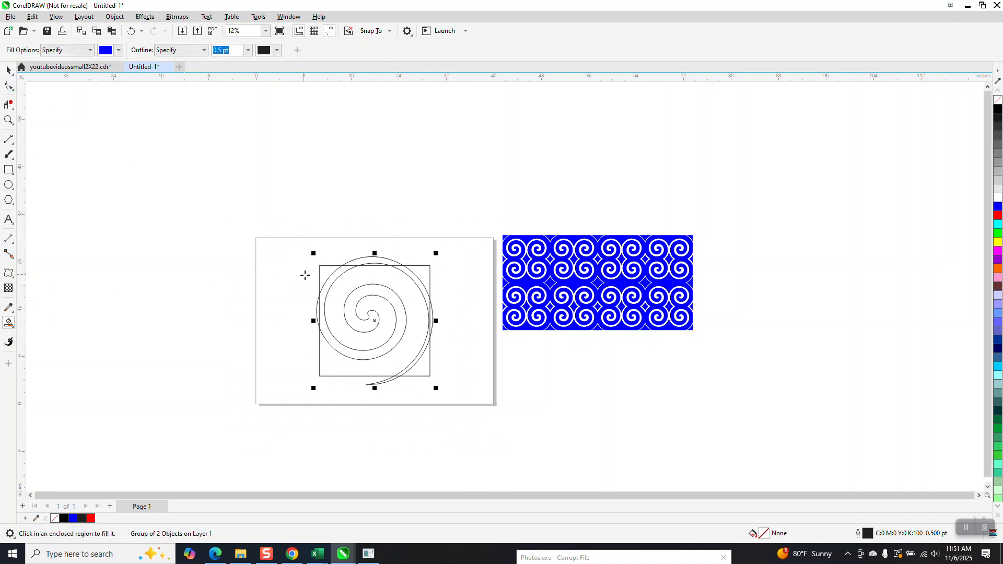
left_click(328, 271)
left_click(426, 274)
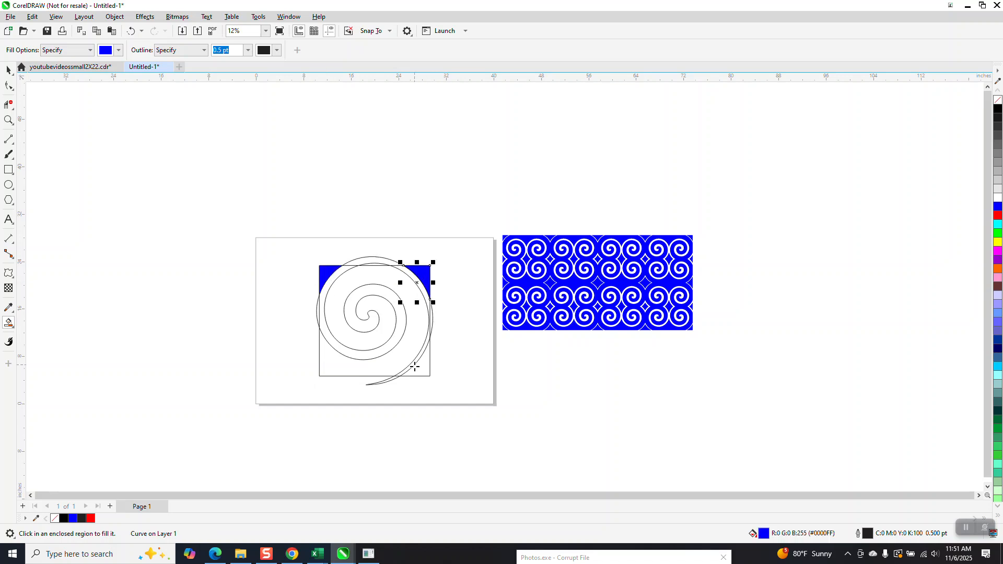
left_click(423, 369)
left_click(363, 367)
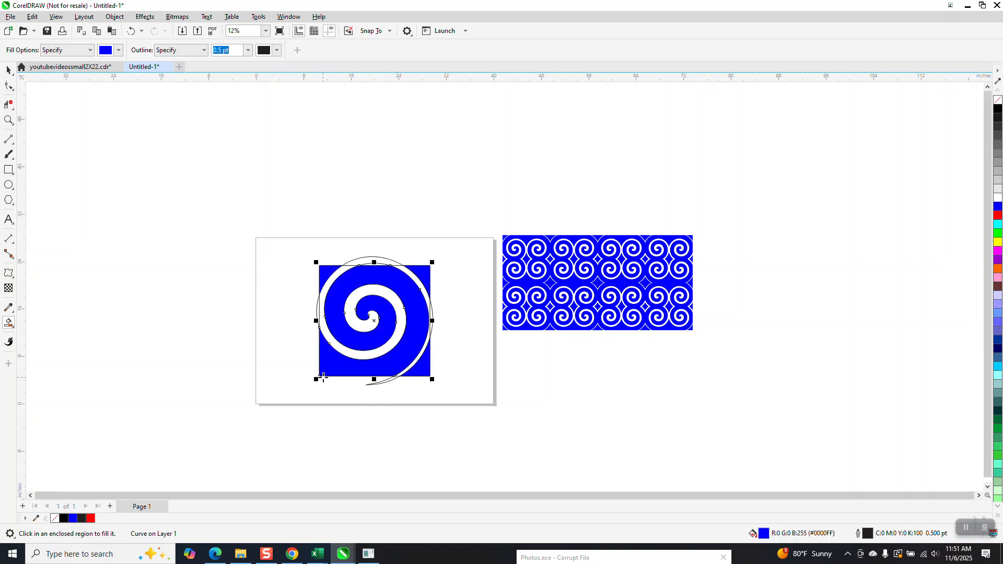
- Move the outlined spiral-and-square group off the page, away from the filled shapes
left_click(8, 69)
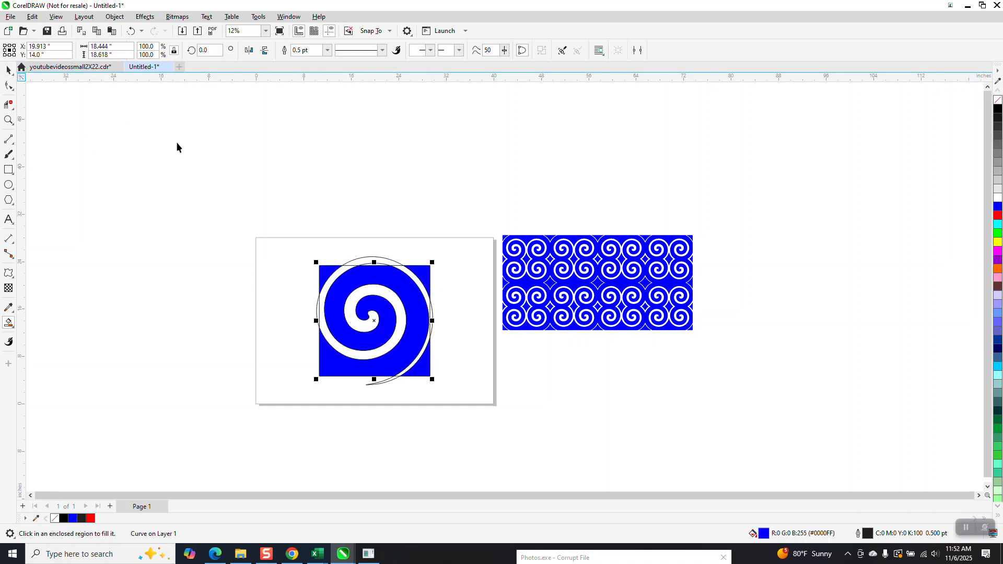
left_click(357, 256)
left_click_drag(357, 256, 185, 179)
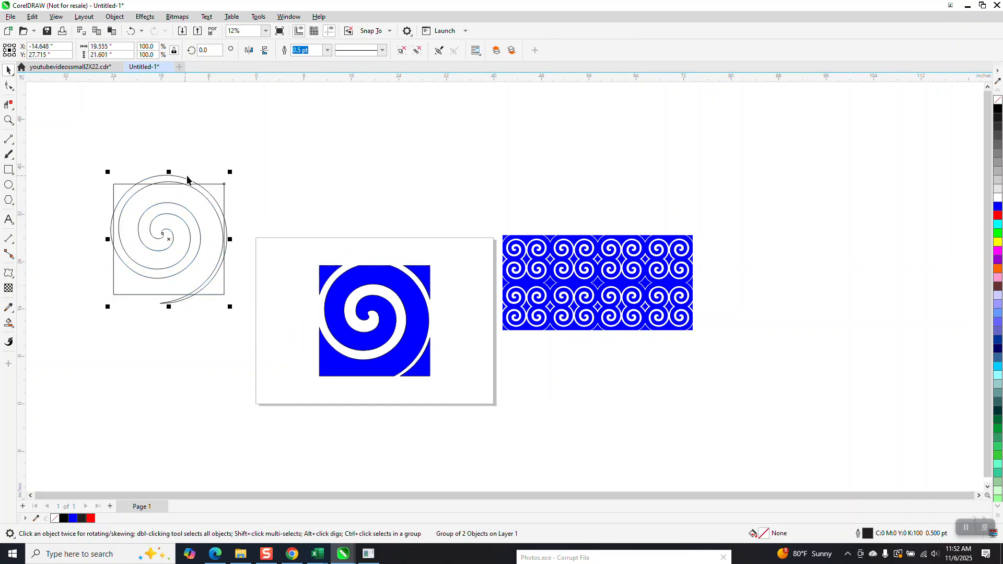
- Group the four blue filled pieces and scale the group to 2 inches high
left_click_drag(246, 220, 444, 408)
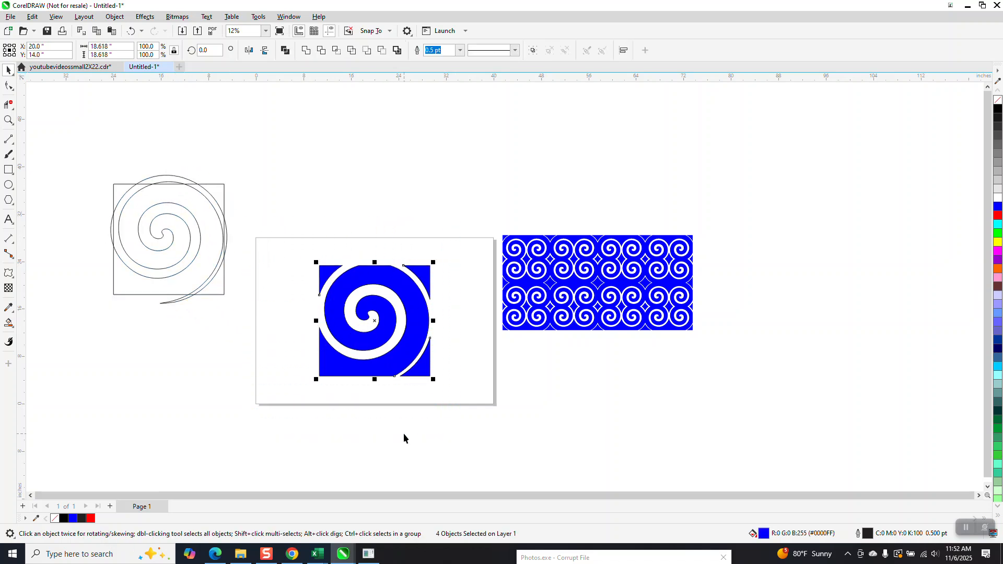
key("ctrl+g")
left_click(93, 54)
type("2")
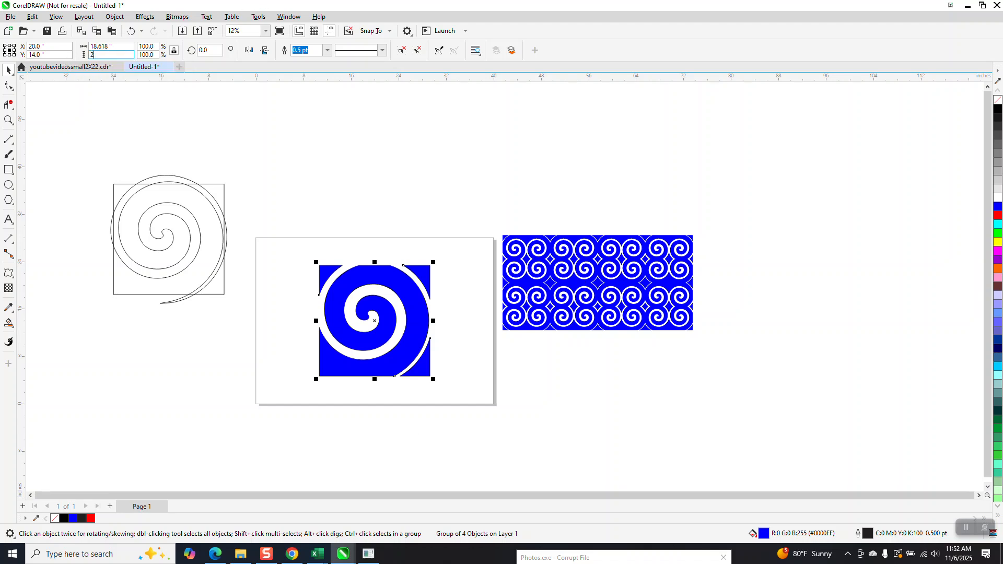
key("Return")
- Move the small spiral tile slightly to the left on the page
left_click(8, 120)
left_click_drag(338, 296, 560, 424)
left_click(12, 73)
scroll(275, 230, "down", 3)
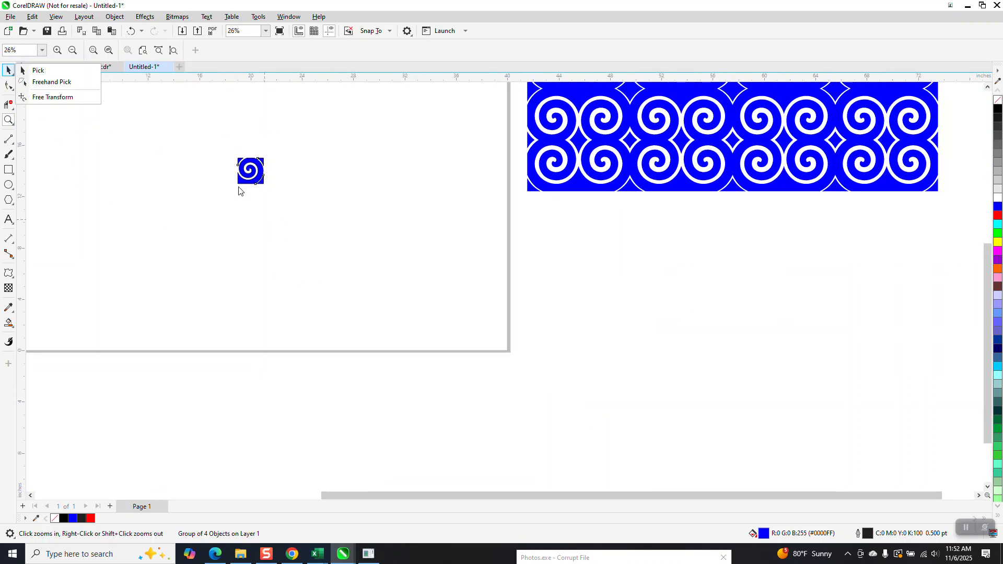
left_click(37, 70)
left_click_drag(238, 171, 217, 166)
left_click(9, 120)
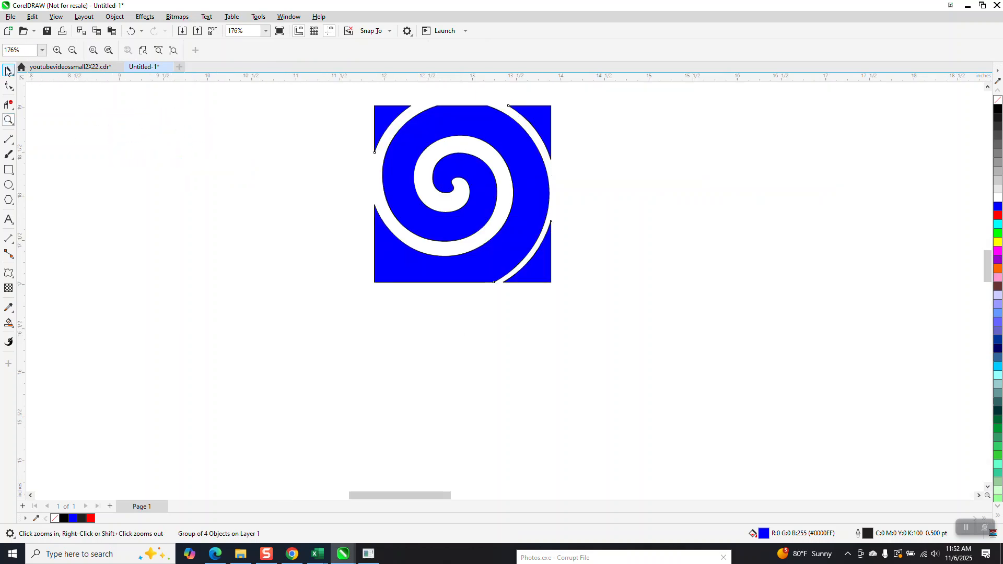
left_click(7, 70)
key("ctrl+d")
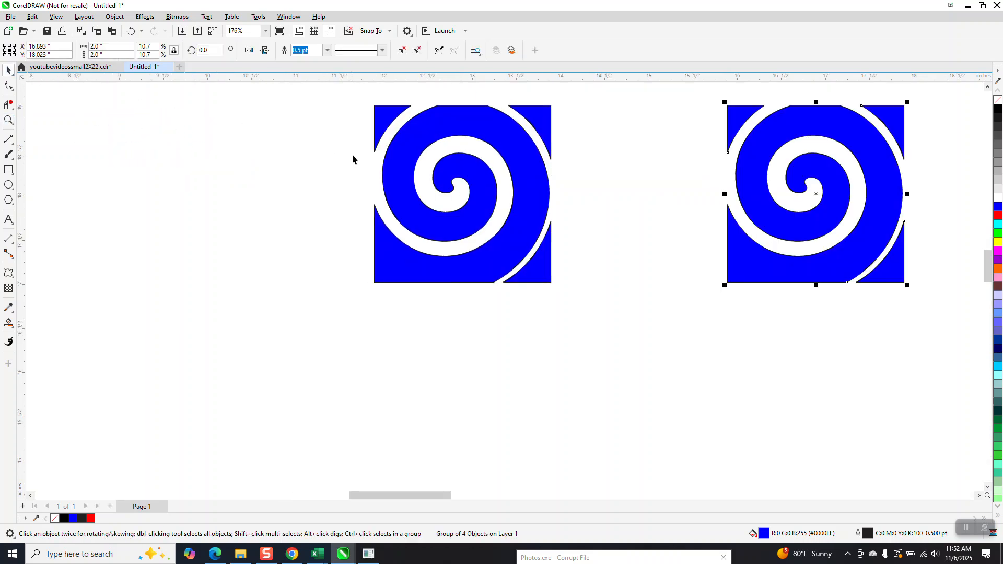
key("Delete")
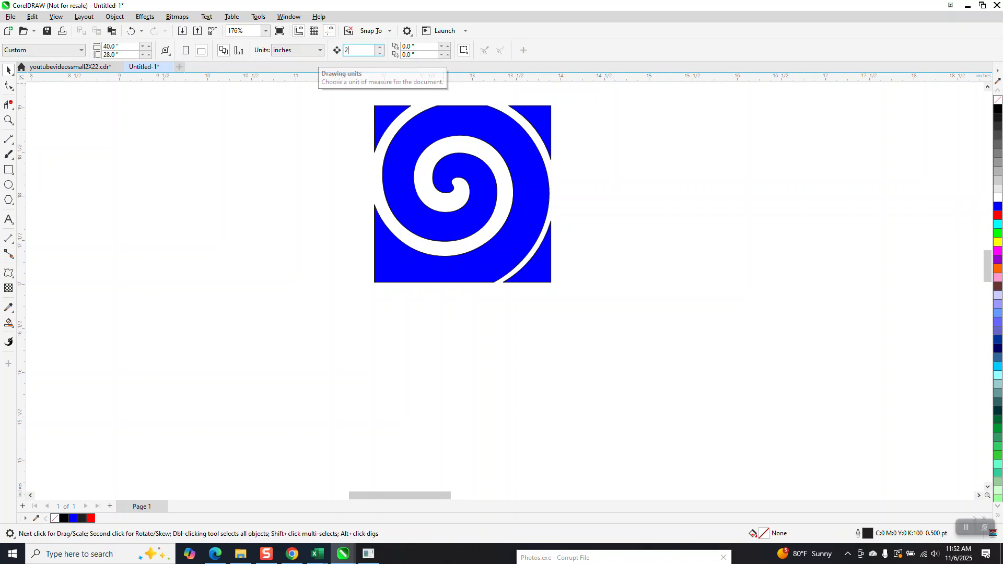
left_click(454, 132)
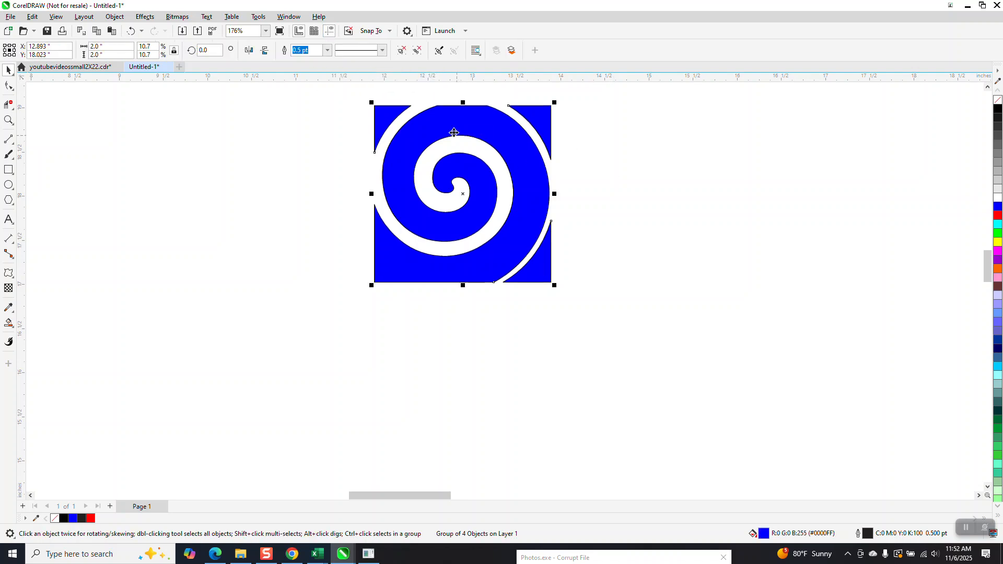
key("ctrl+d")
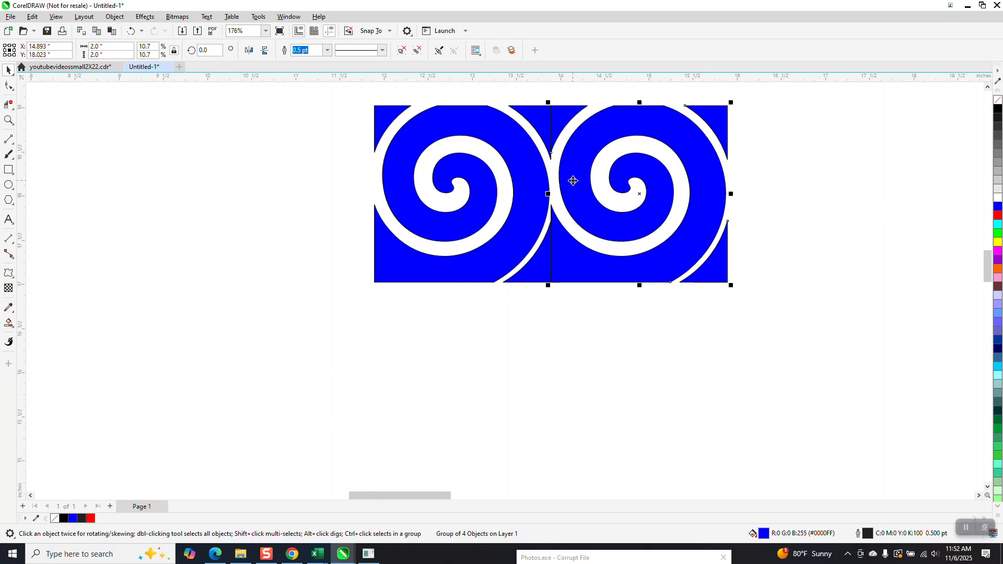
key("ctrl+d")
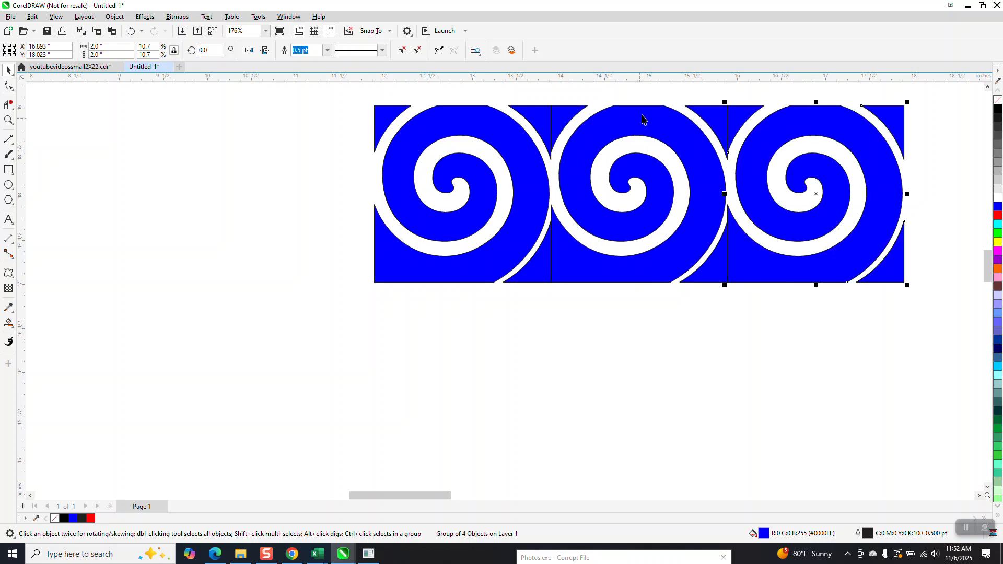
key("Delete")
left_click(606, 117)
key("Delete")
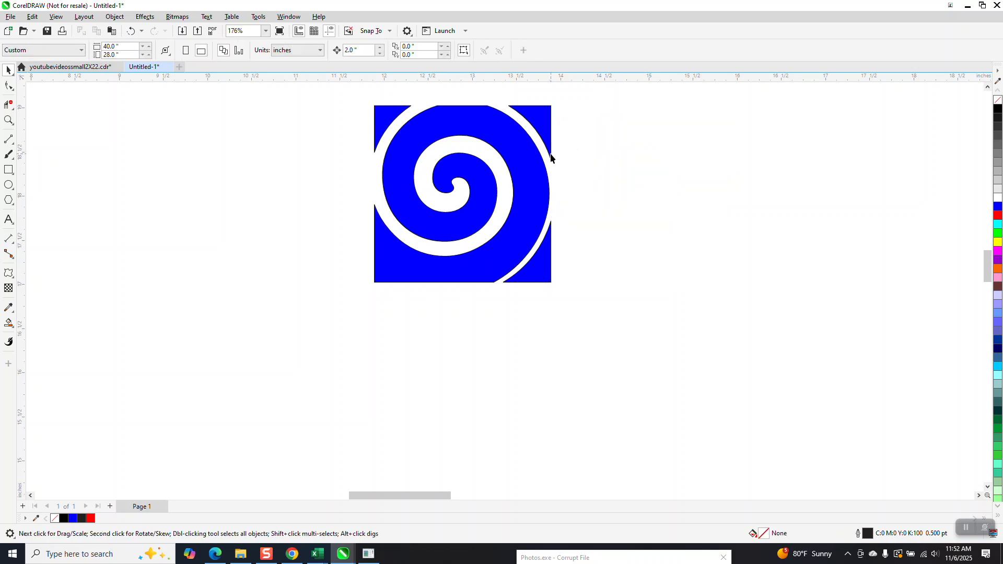
- Move the spiral tile to the right and create a horizontally mirrored copy of it on its left
left_click(555, 192)
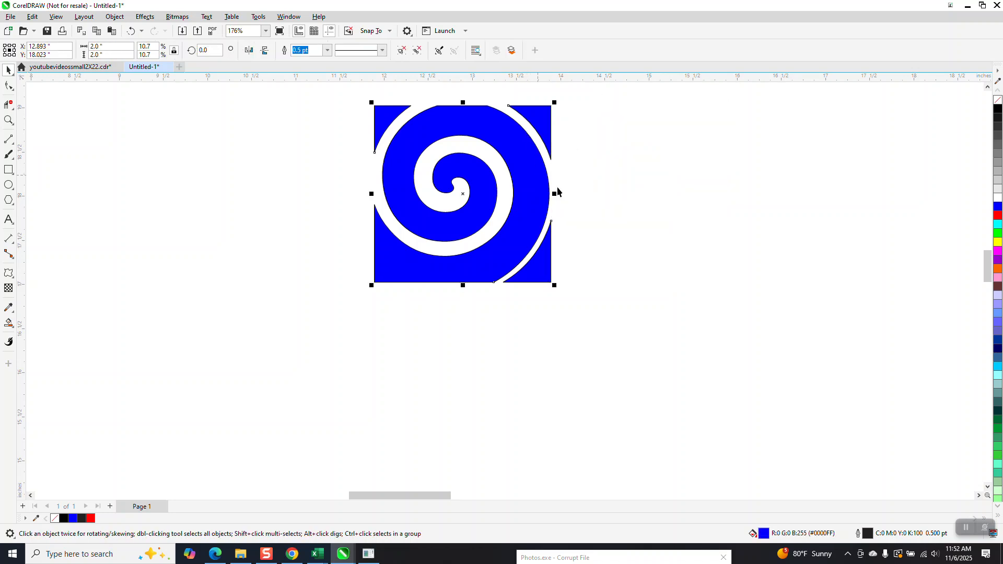
left_click_drag(555, 195, 647, 205)
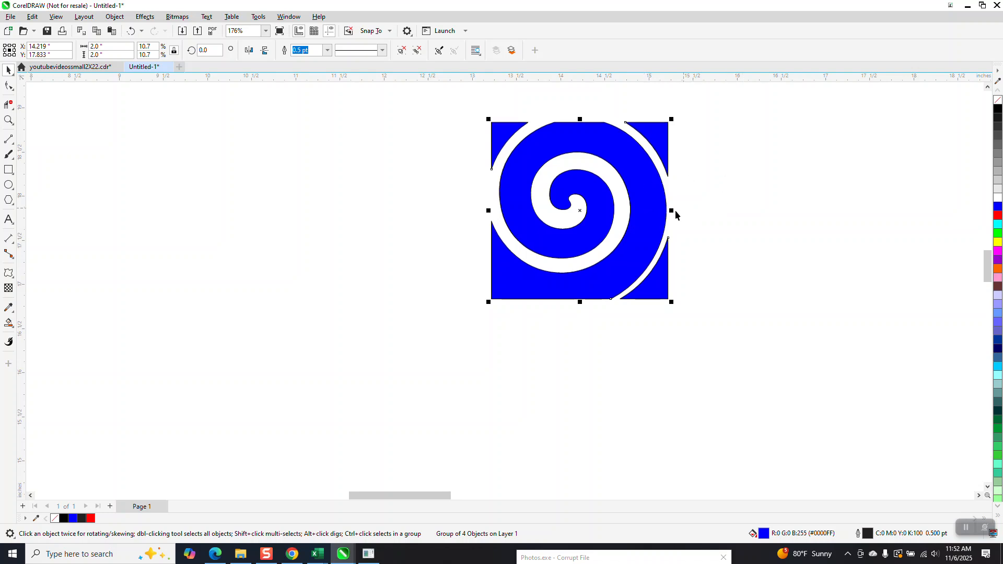
left_click_drag(672, 212, 465, 209)
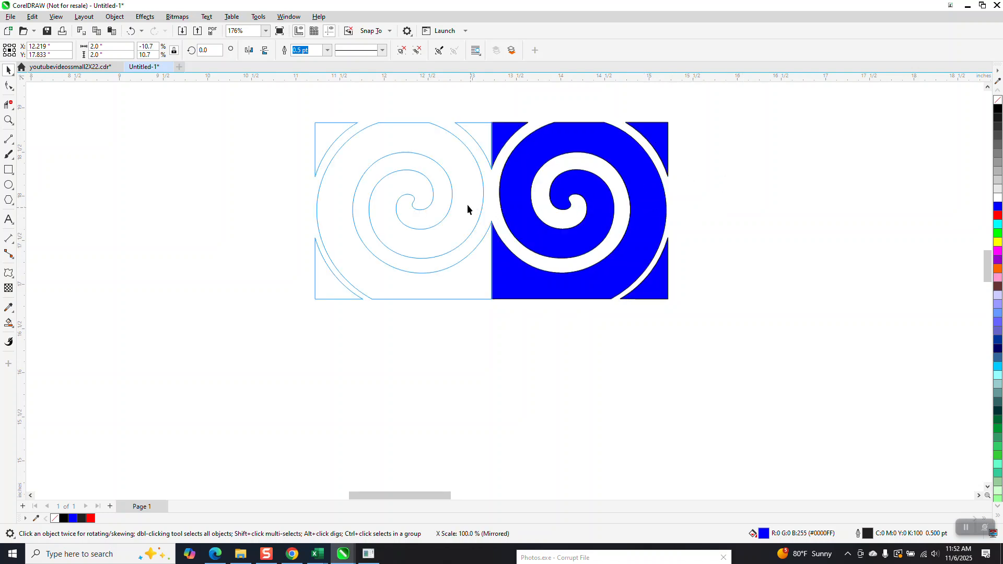
- Select the pair of spiral tiles and duplicate it twice to extend the row to six tiles
scroll(480, 242, "down", 1)
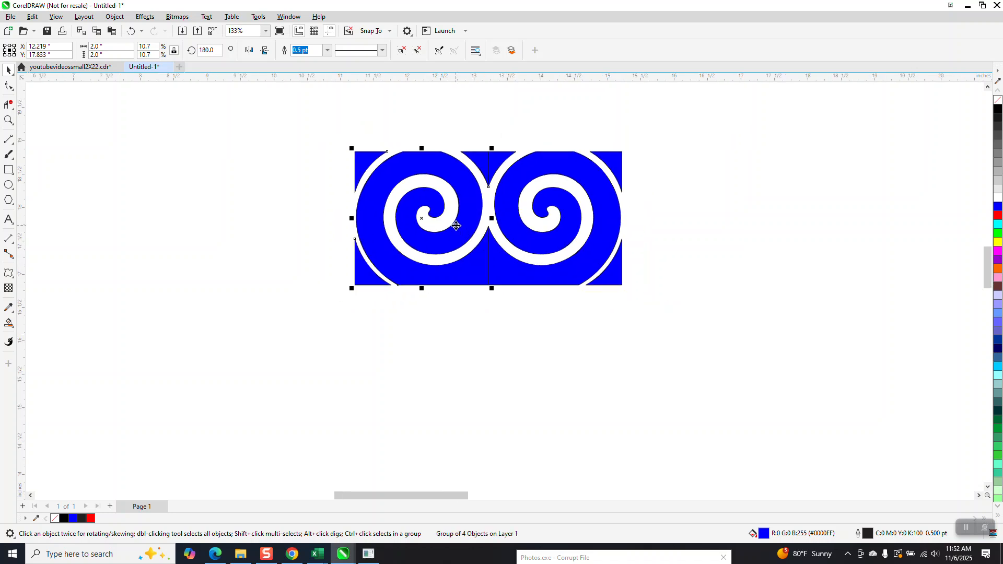
left_click_drag(348, 123, 668, 328)
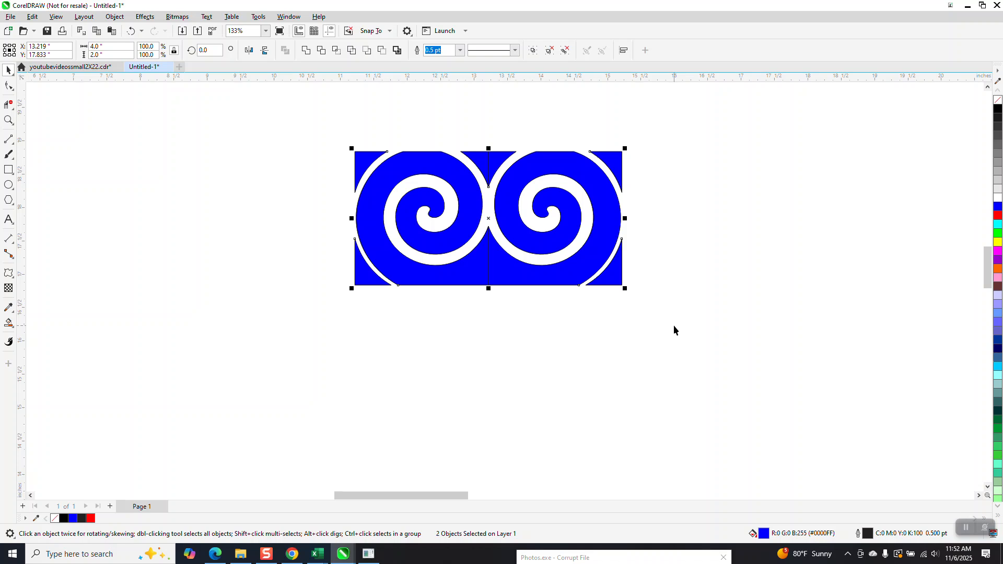
key("ctrl+d")
scroll(577, 237, "down", 2)
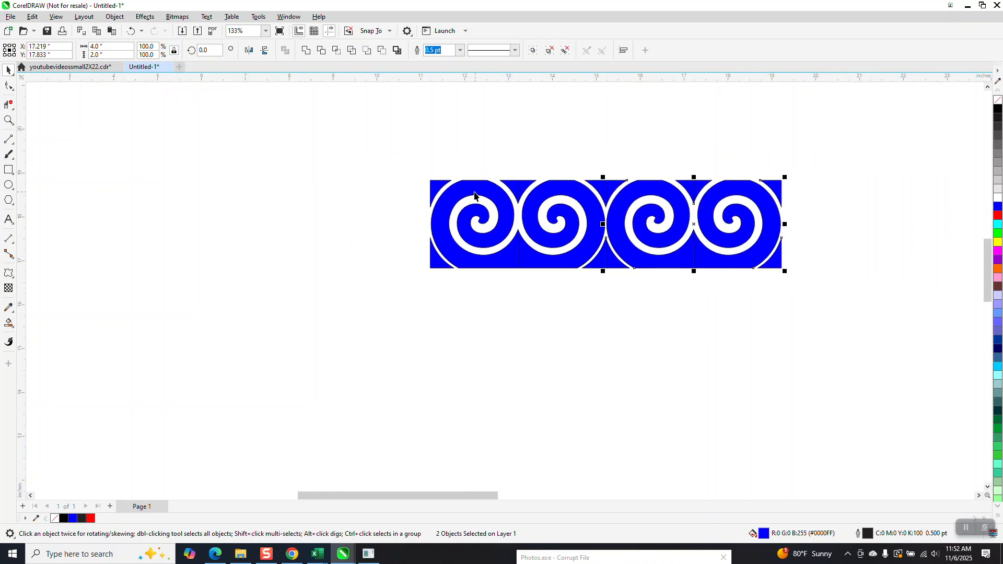
key("ctrl+d")
- Select the whole row of six spiral tiles and group them
scroll(627, 111, "down", 2)
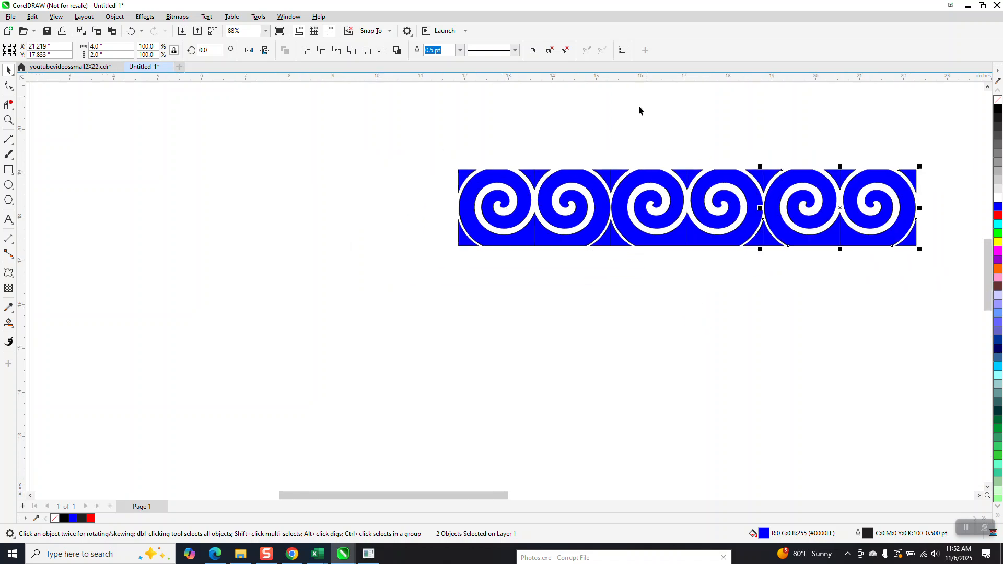
left_click_drag(436, 132, 963, 296)
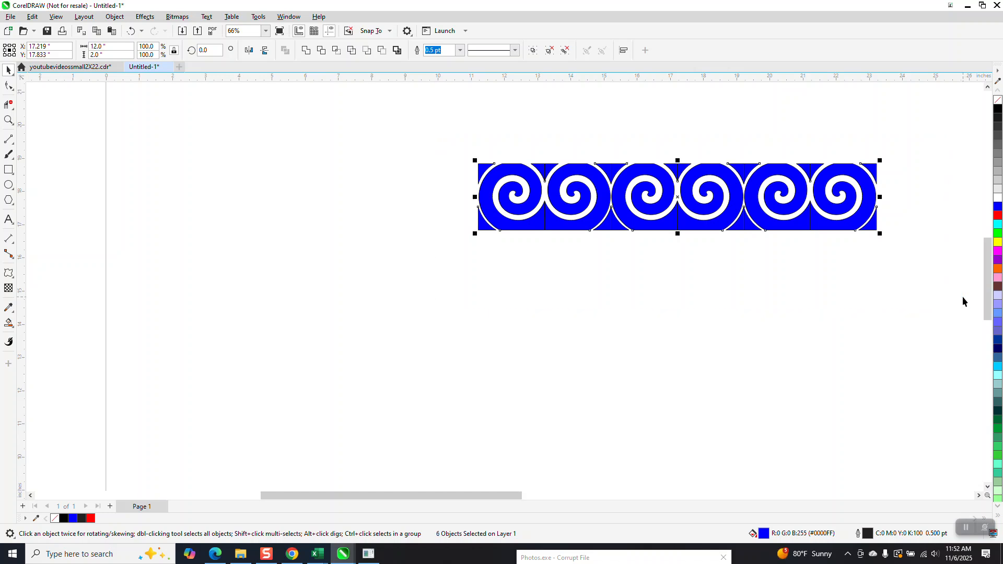
key("ctrl+g")
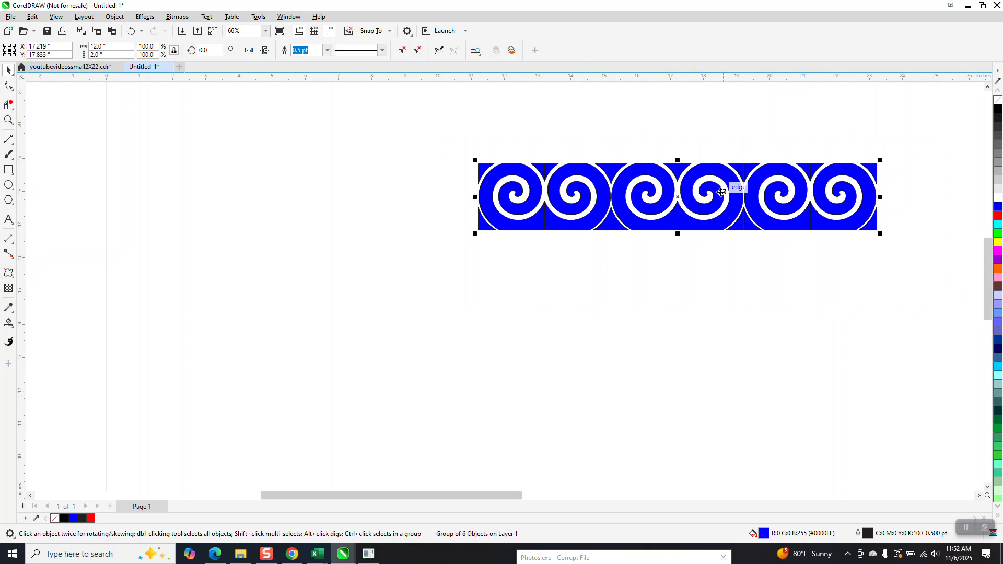
- Drop a copy of the grouped row directly below it and repeat the duplication to build a pattern six rows tall
left_click_drag(678, 161, 659, 244)
right_click(659, 243)
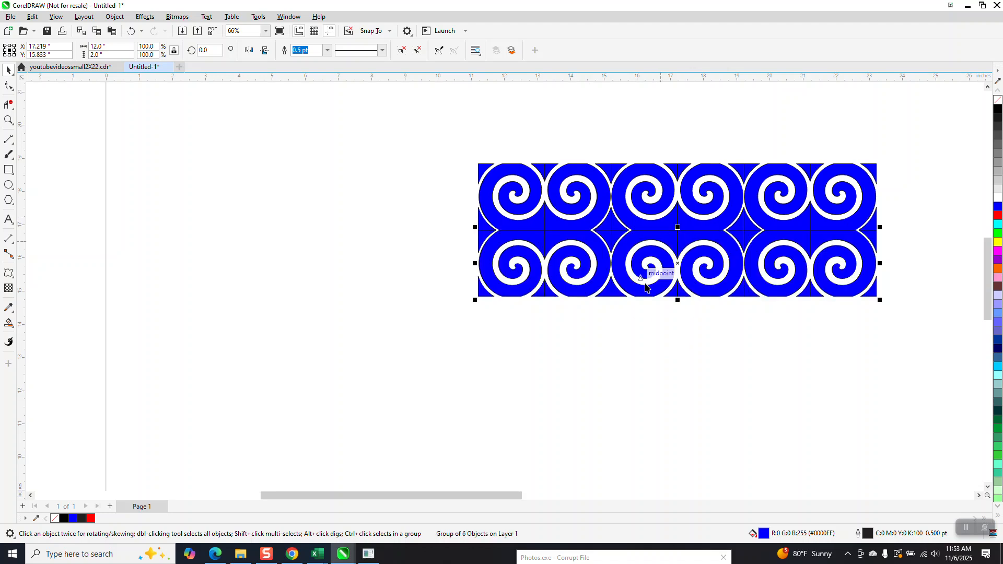
left_click_drag(453, 140, 909, 340)
key("ctrl+r")
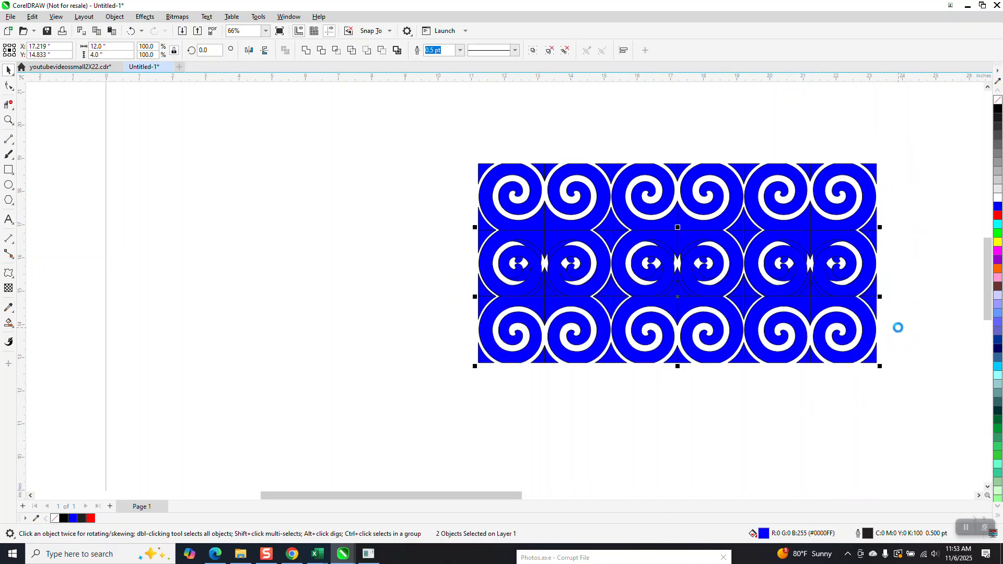
scroll(653, 219, "down", 2)
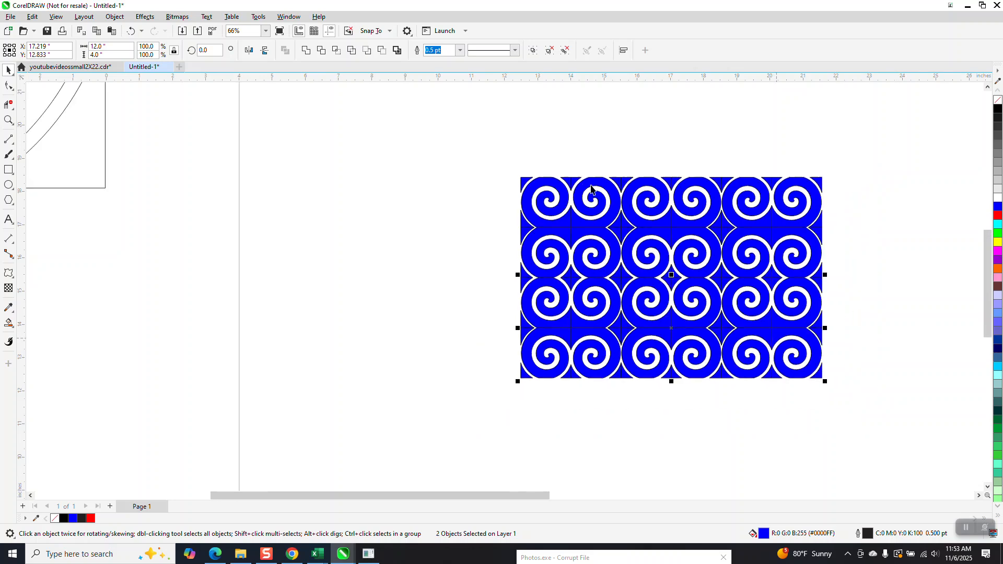
scroll(583, 172, "down", 1)
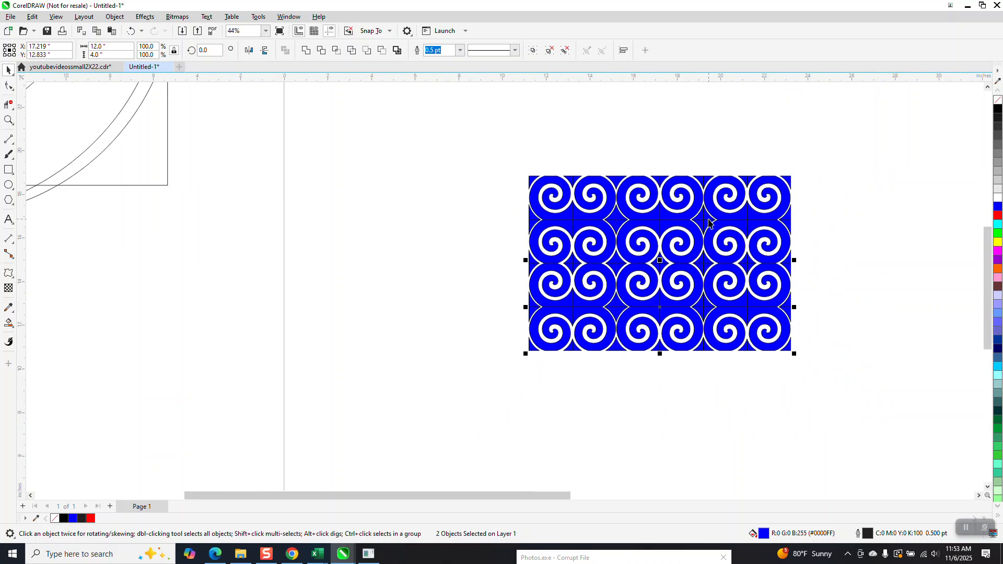
key("ctrl+r")
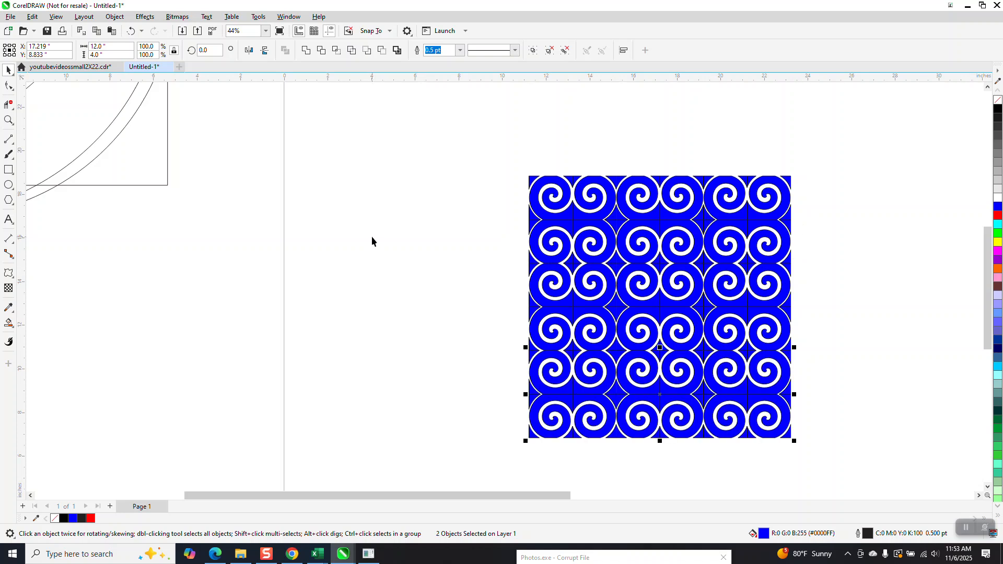
- Zoom in to inspect the seams between the tiles and rows of the pattern
left_click(372, 240)
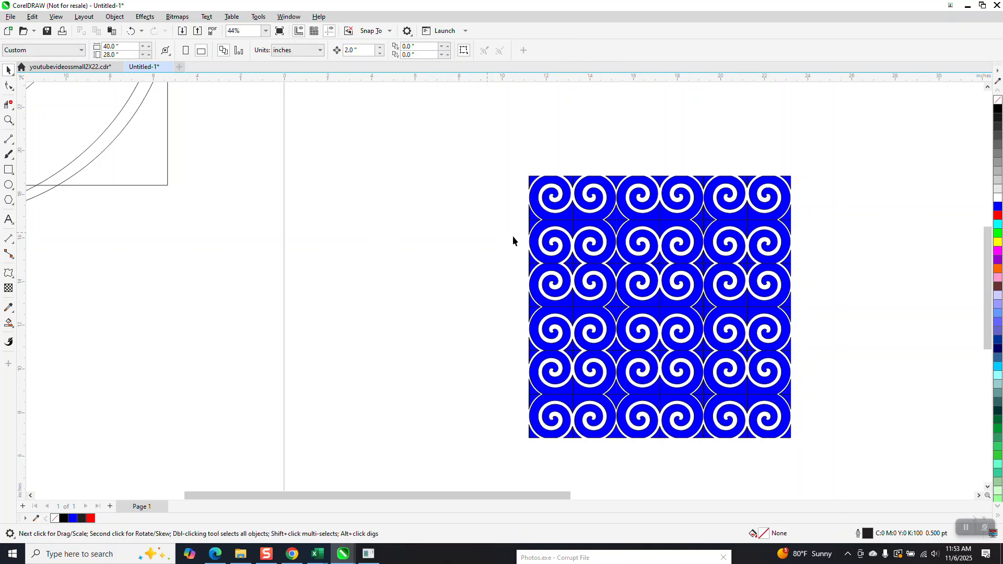
left_click(8, 120)
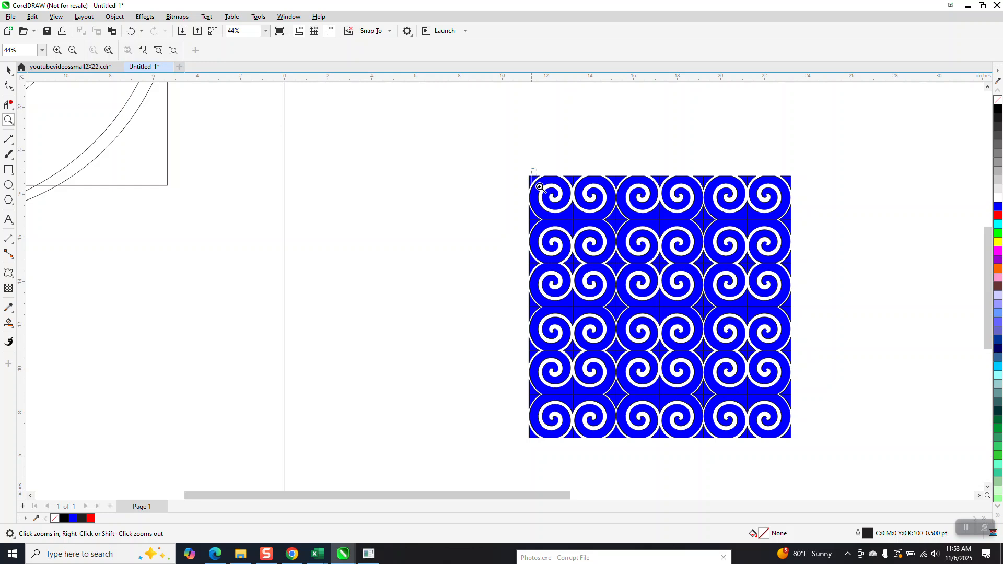
left_click_drag(532, 168, 663, 247)
scroll(598, 212, "down", 2)
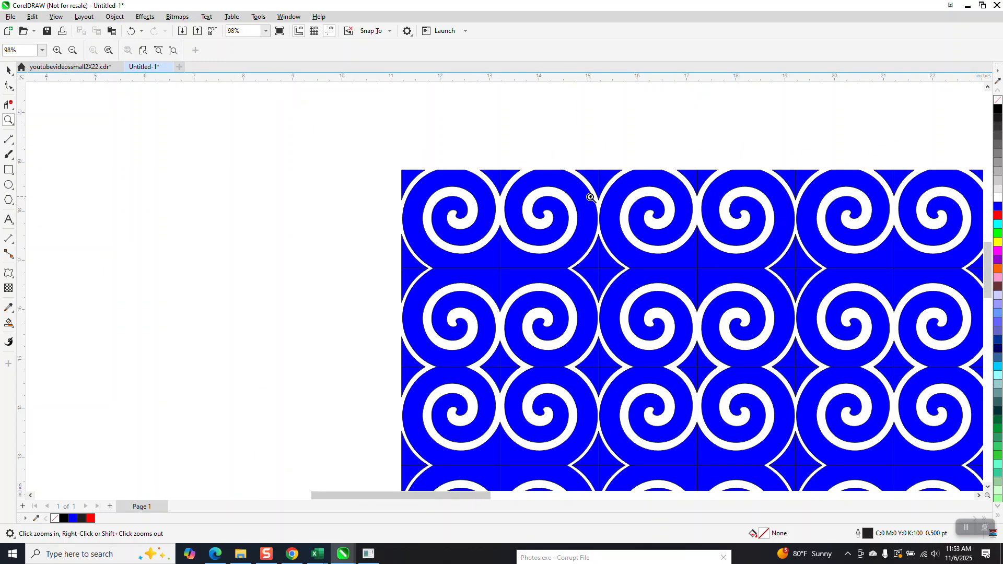
scroll(555, 245, "down", 1)
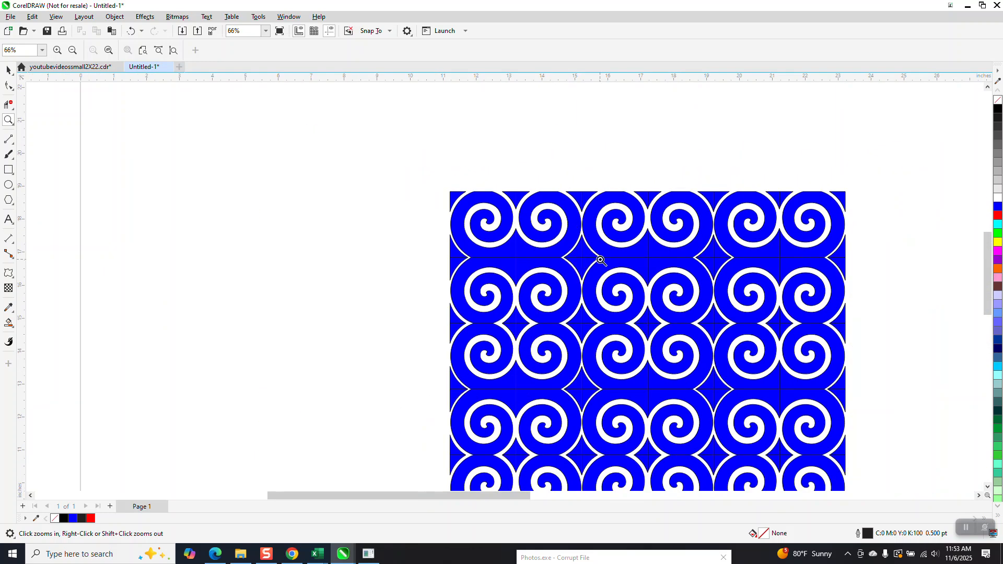
left_click_drag(640, 243, 657, 267)
scroll(582, 235, "down", 6)
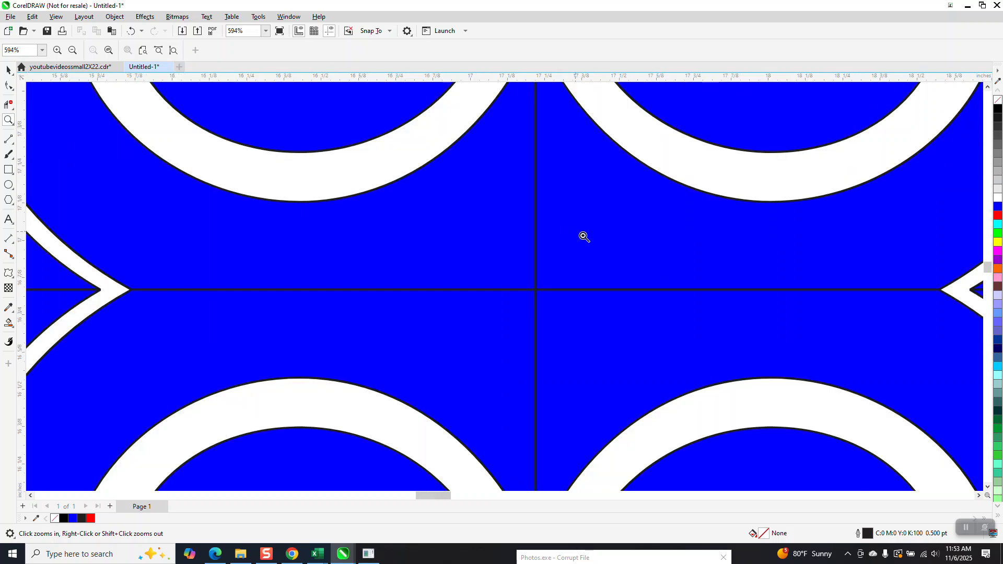
scroll(631, 248, "down", 5)
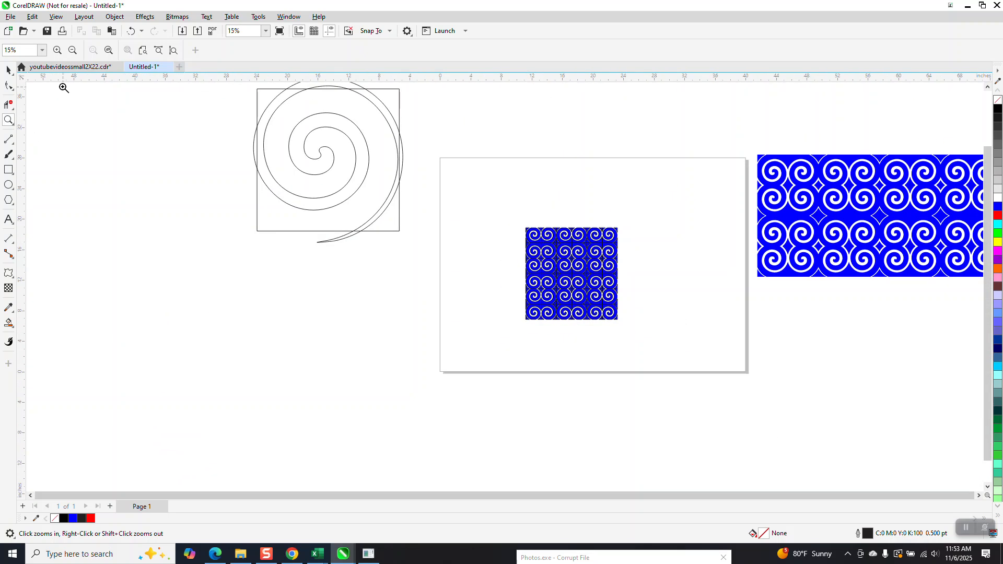
left_click_drag(526, 226, 631, 332)
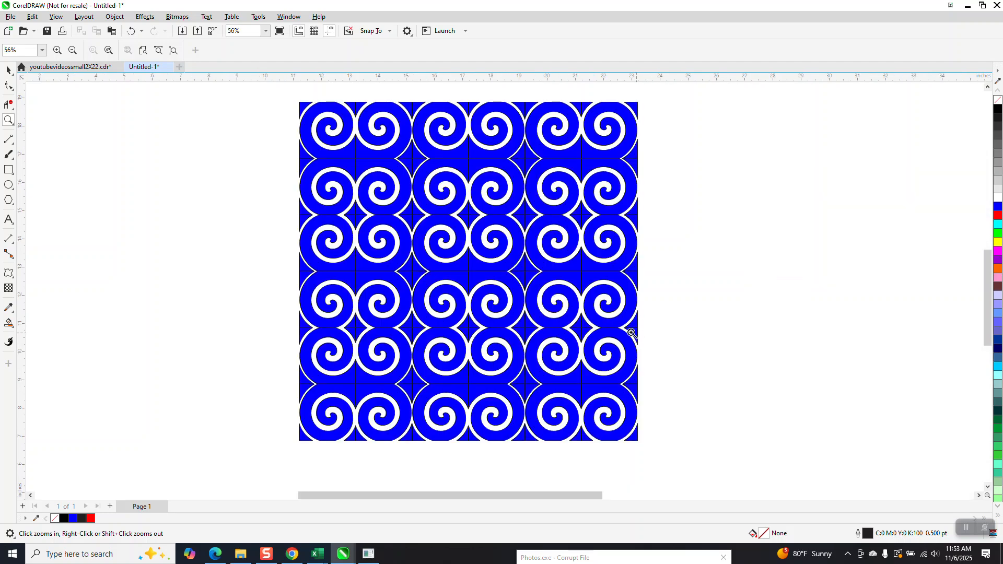
- Select the entire pattern, remove its outline and weld all the tiles into a single curve
left_click(9, 69)
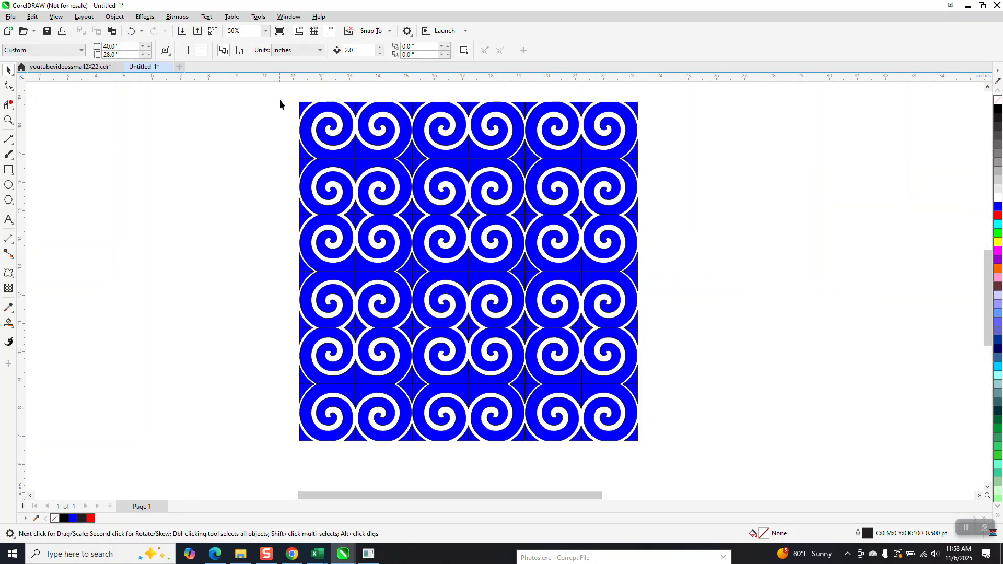
left_click_drag(305, 163, 696, 477)
right_click(998, 101)
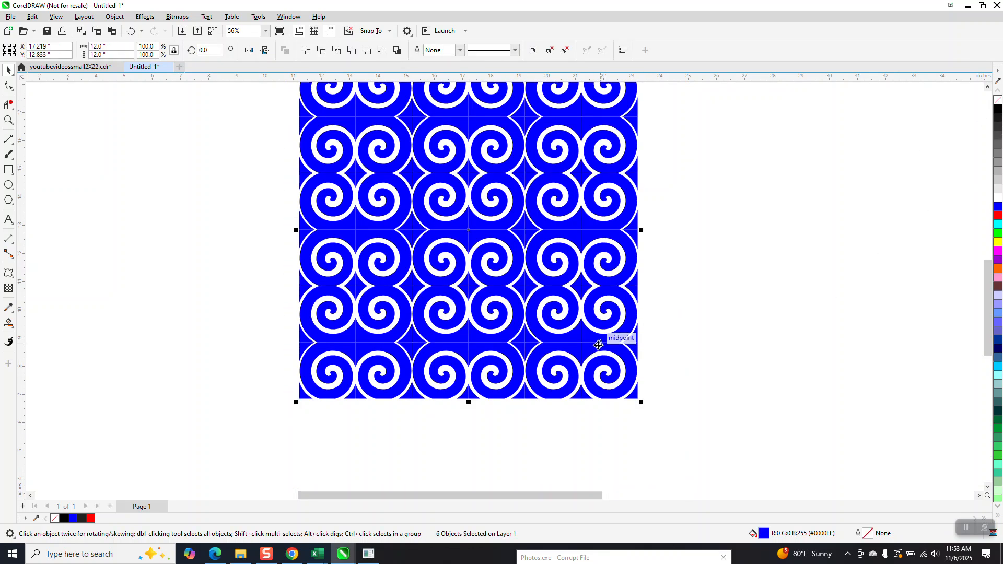
left_click(306, 51)
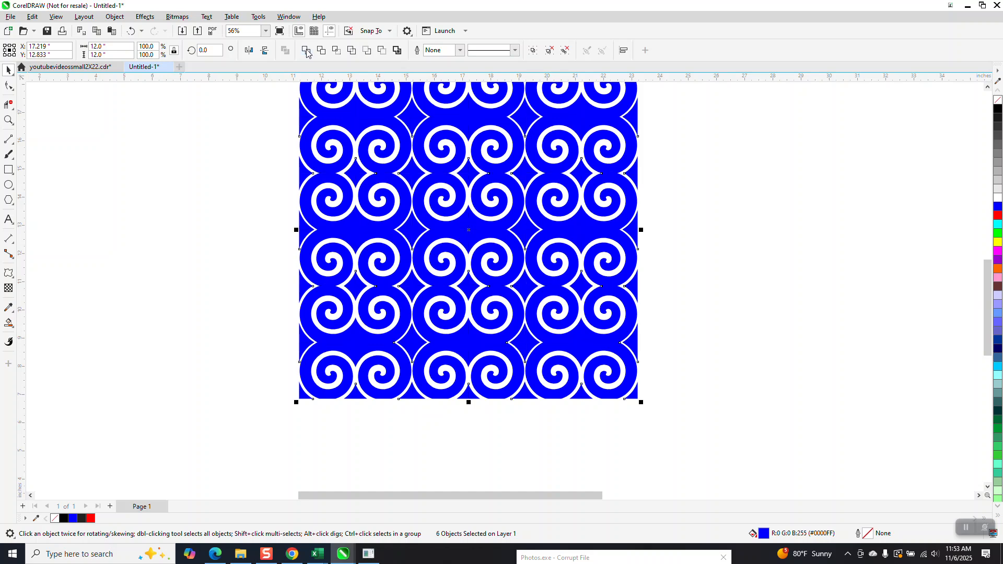
scroll(614, 264, "down", 1)
left_click_drag(584, 245, 584, 267)
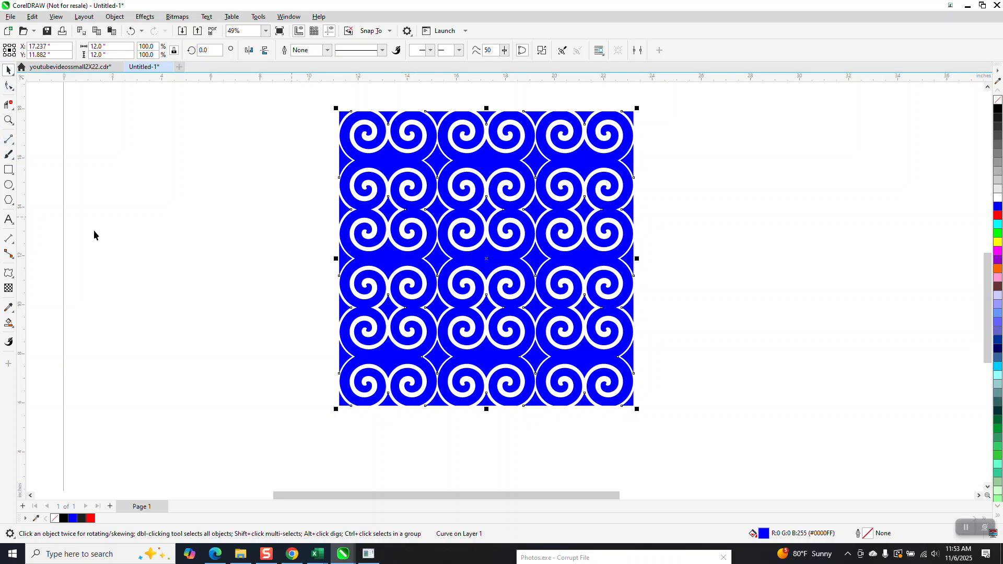
- Fill the backing rectangle with black and send it behind the spiral pattern
left_click(8, 170)
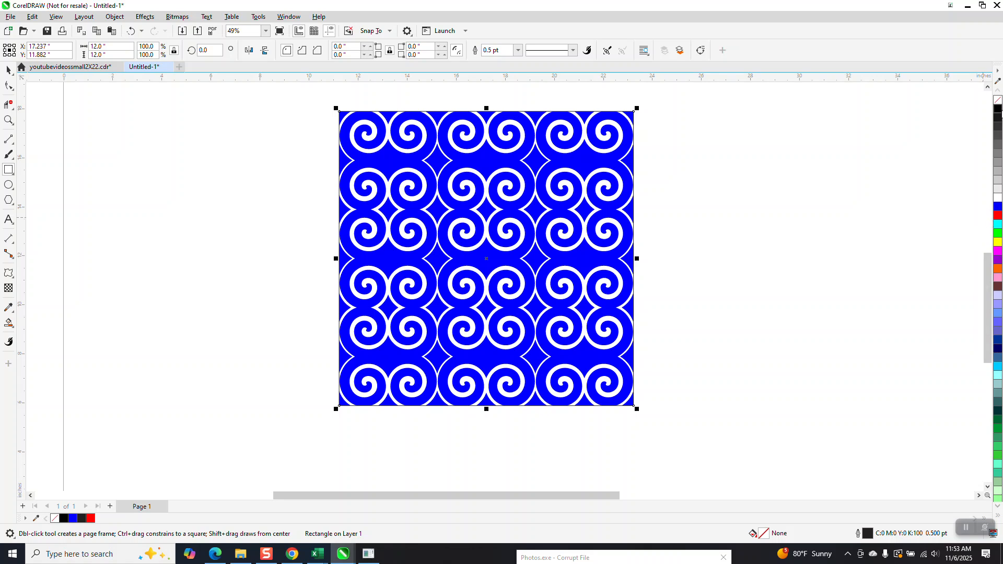
left_click(998, 110)
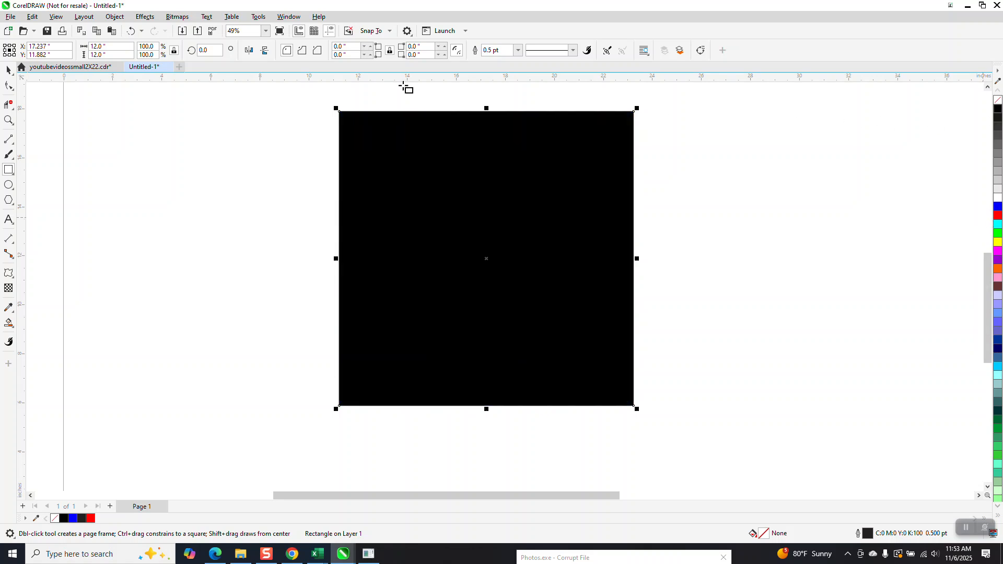
left_click(115, 17)
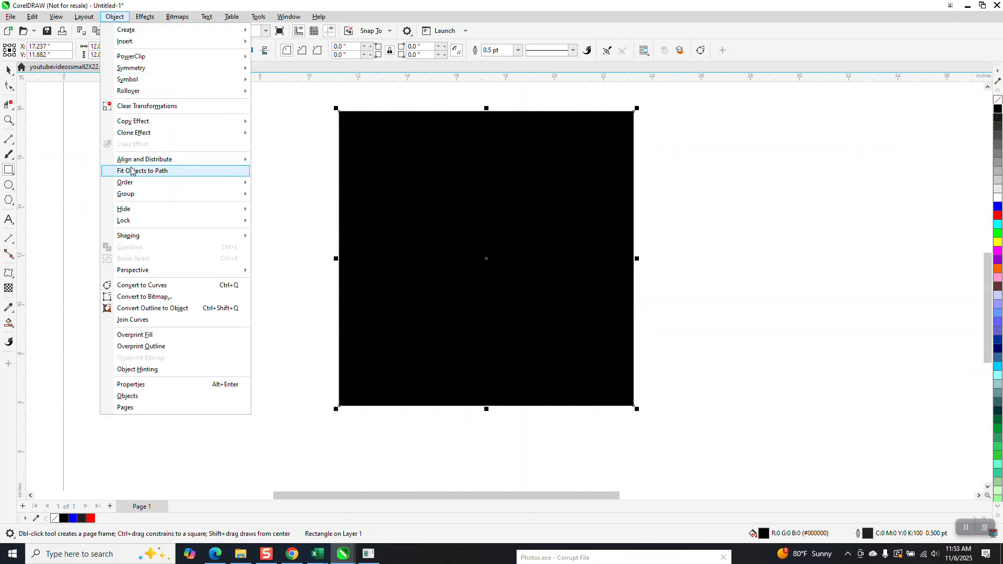
mouse_move(135, 183)
left_click(276, 195)
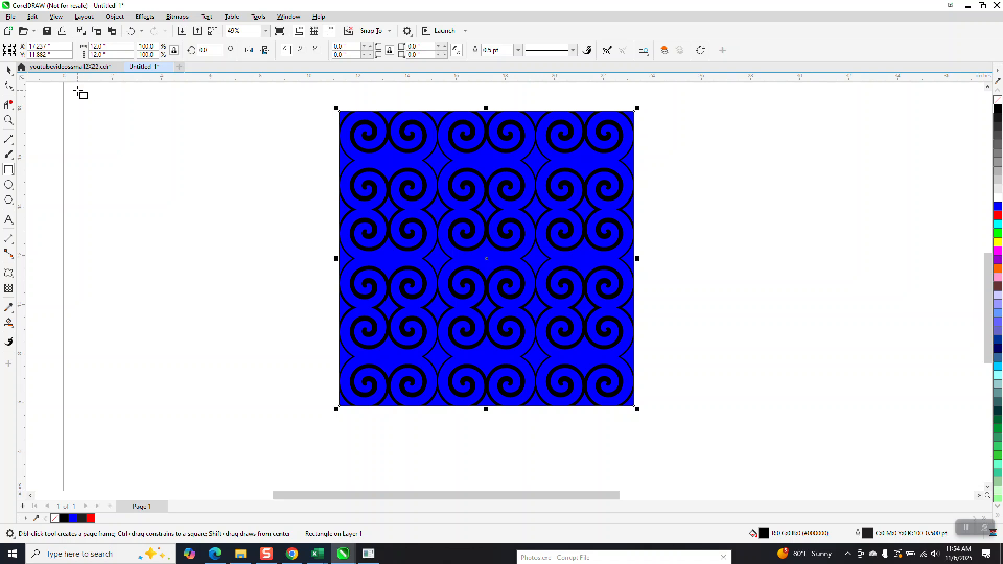
left_click(11, 73)
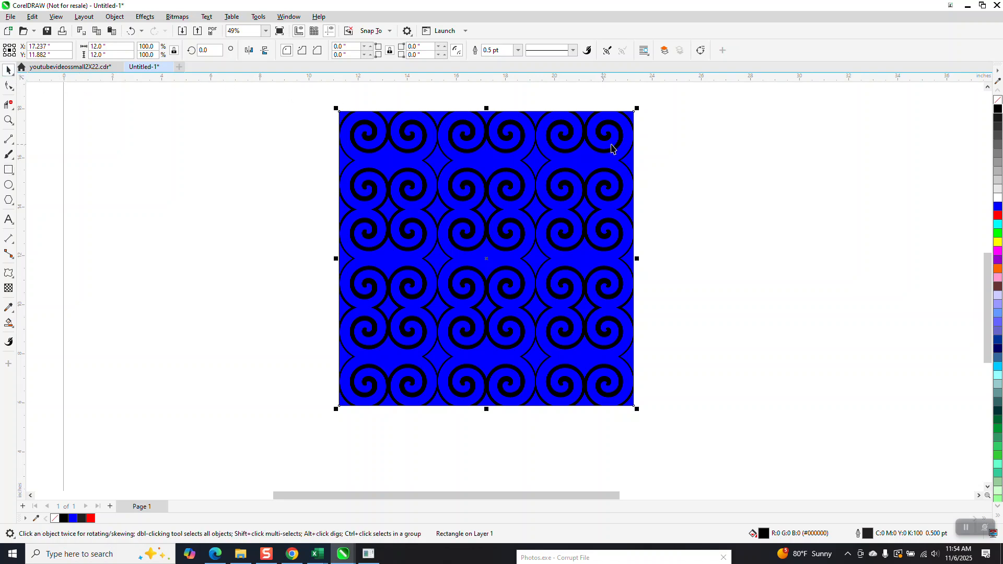
left_click_drag(633, 160, 780, 174)
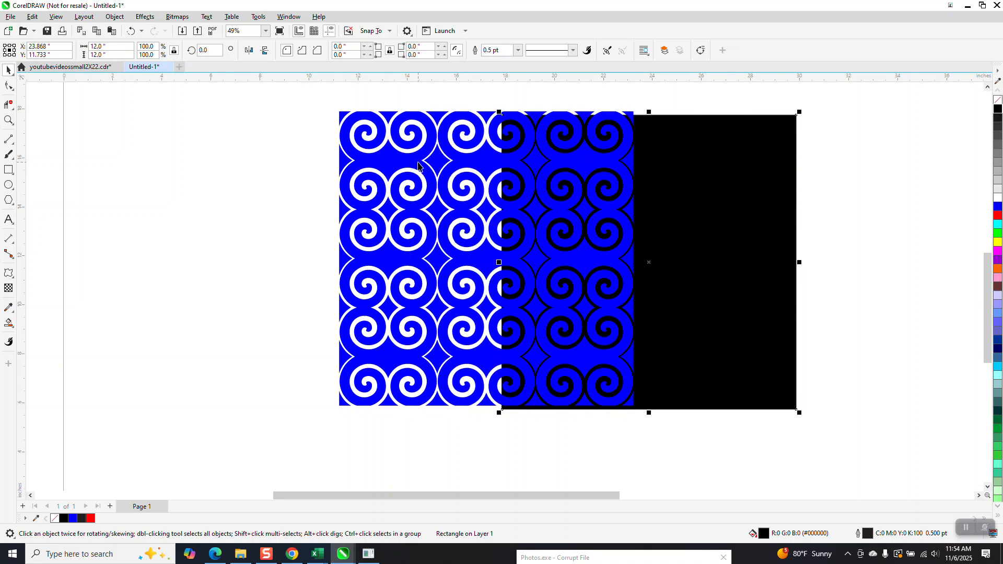
left_click(130, 32)
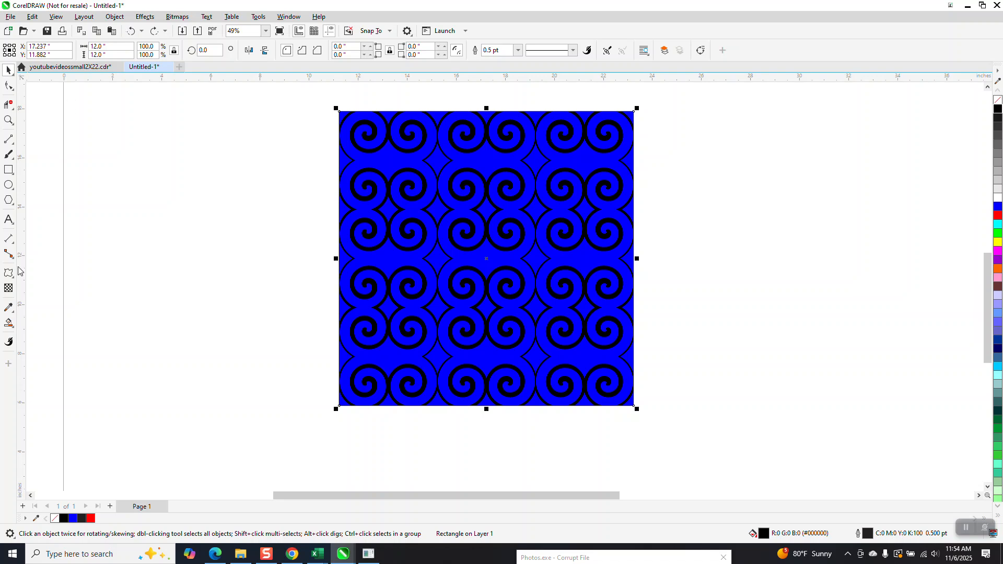
- Apply a radial fountain fill to the backing rectangle and adjust its handles so it fades outward from the pattern's centre
left_click(12, 328)
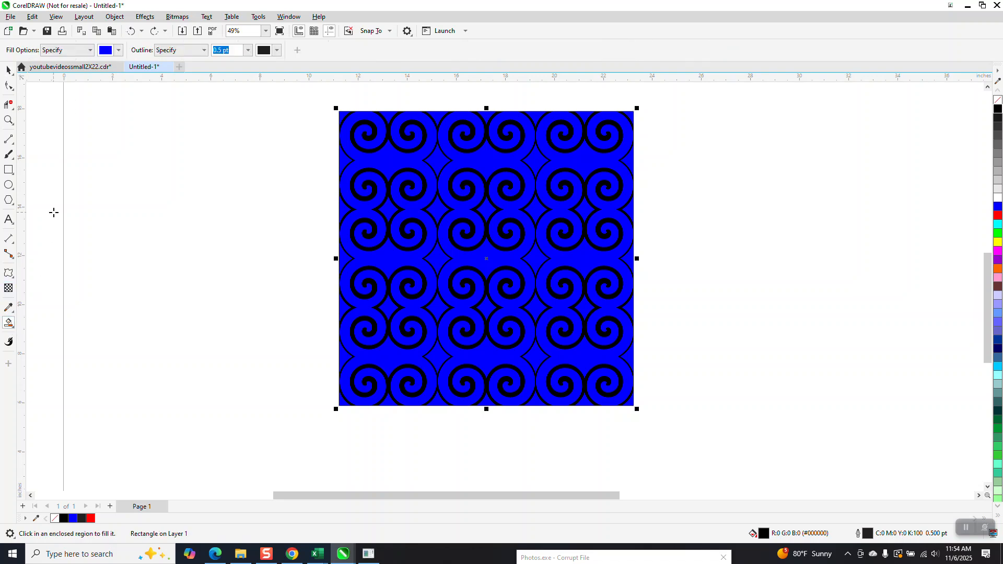
left_click(6, 325)
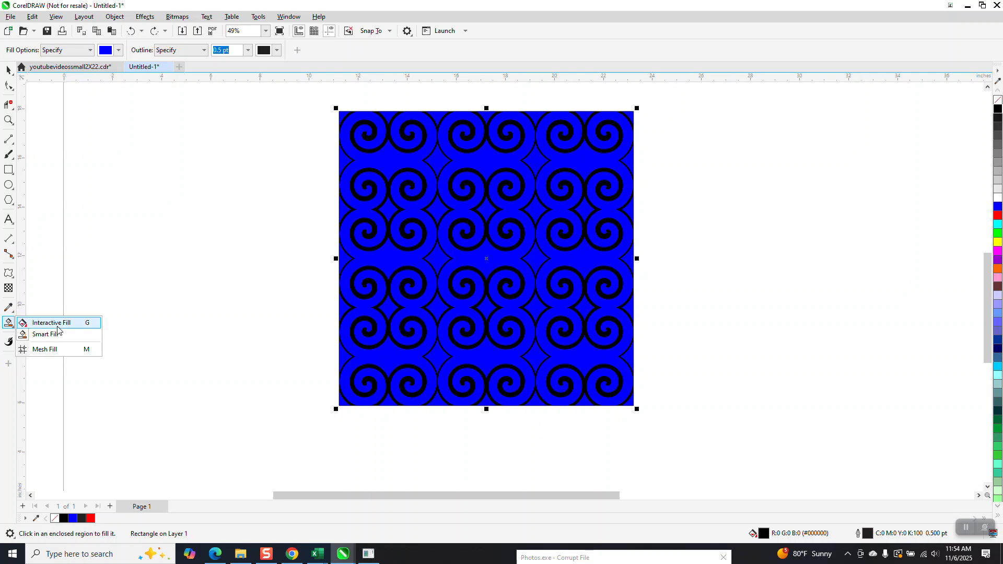
left_click(39, 323)
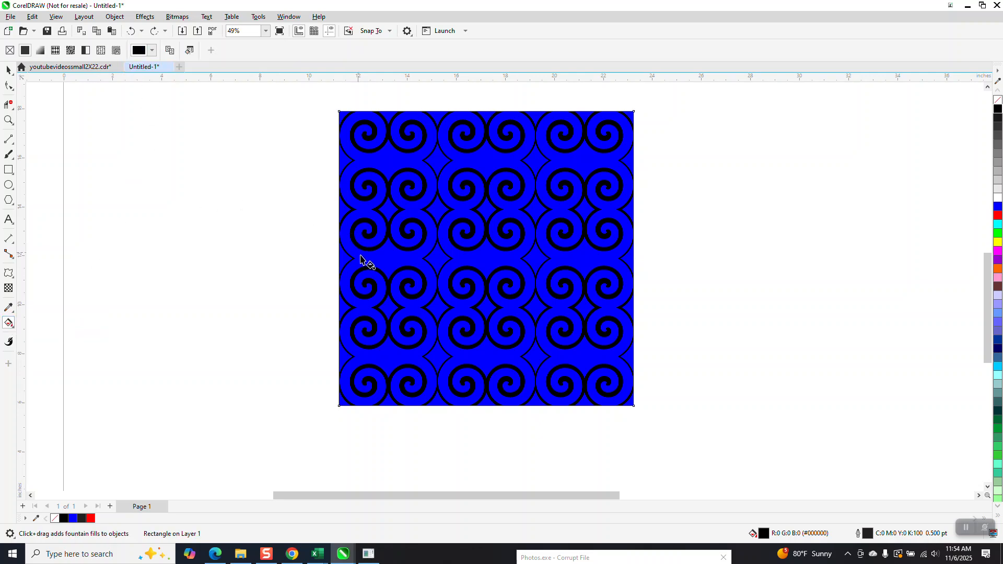
left_click_drag(368, 250, 469, 270)
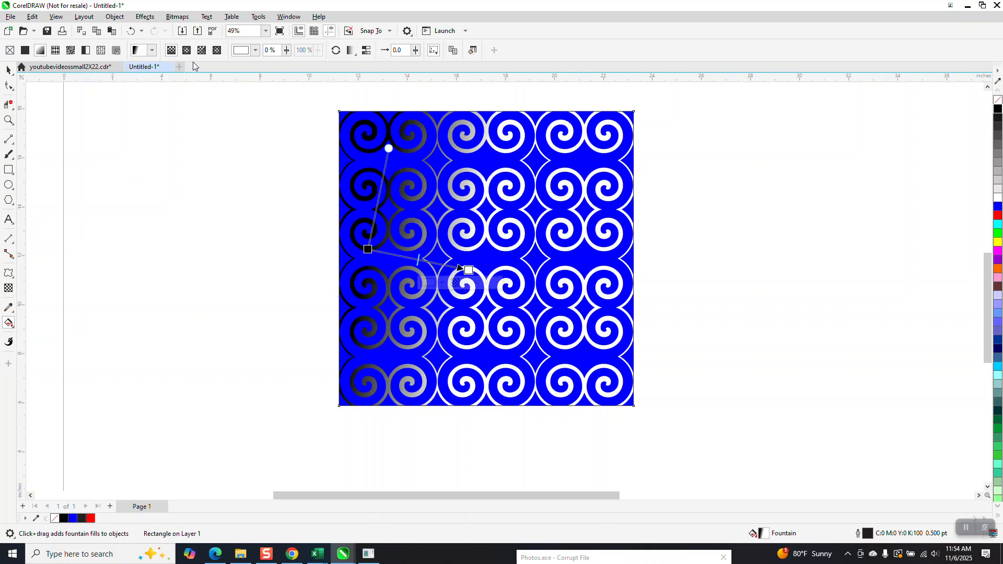
left_click(187, 52)
left_click_drag(418, 260, 386, 330)
left_click_drag(491, 252, 487, 259)
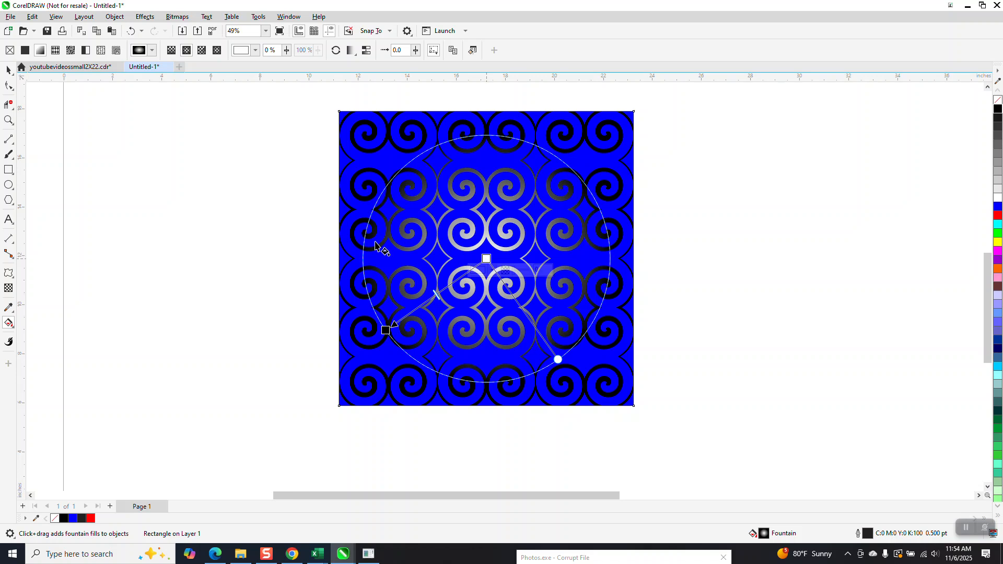
left_click(9, 69)
left_click(175, 158)
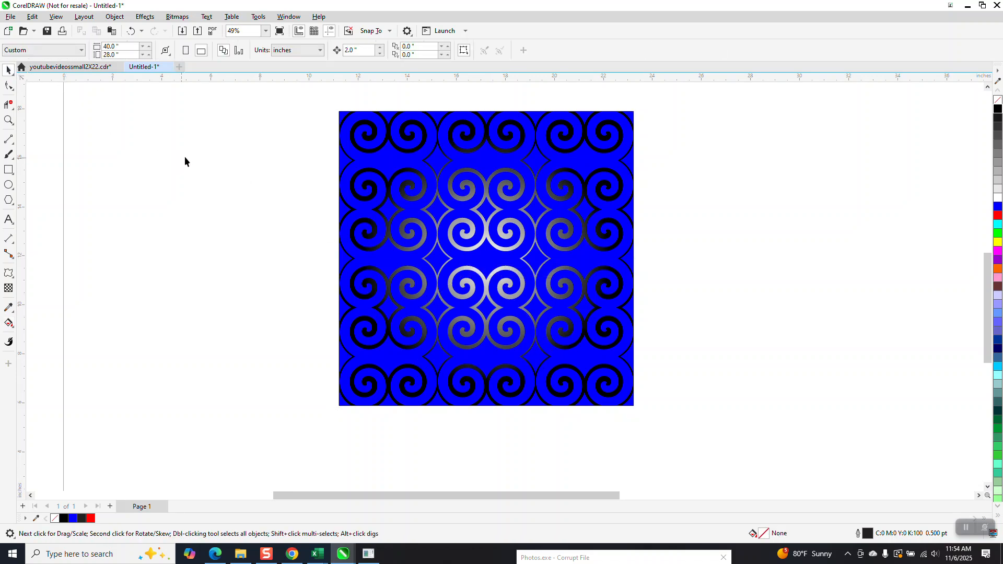